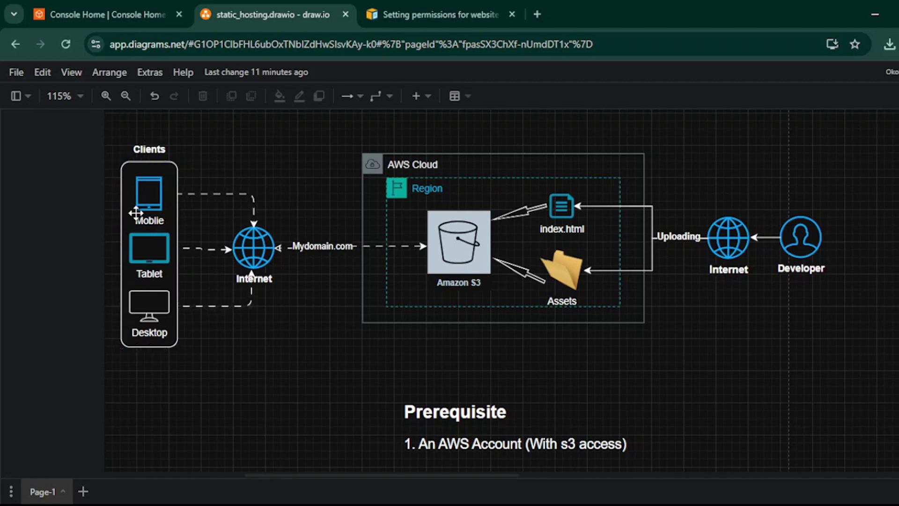
Step: Review the static hosting architecture diagram, comparing it briefly with the AWS console home page
click(151, 244)
click(86, 7)
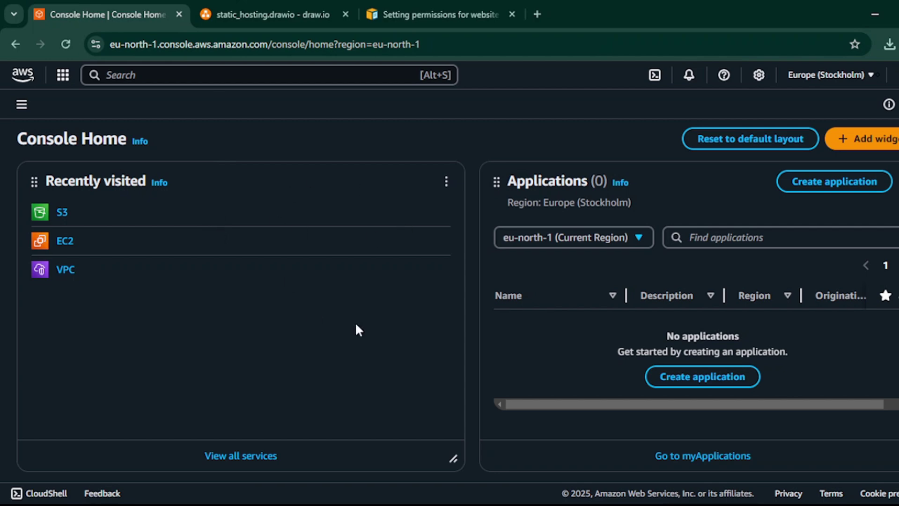
click(302, 8)
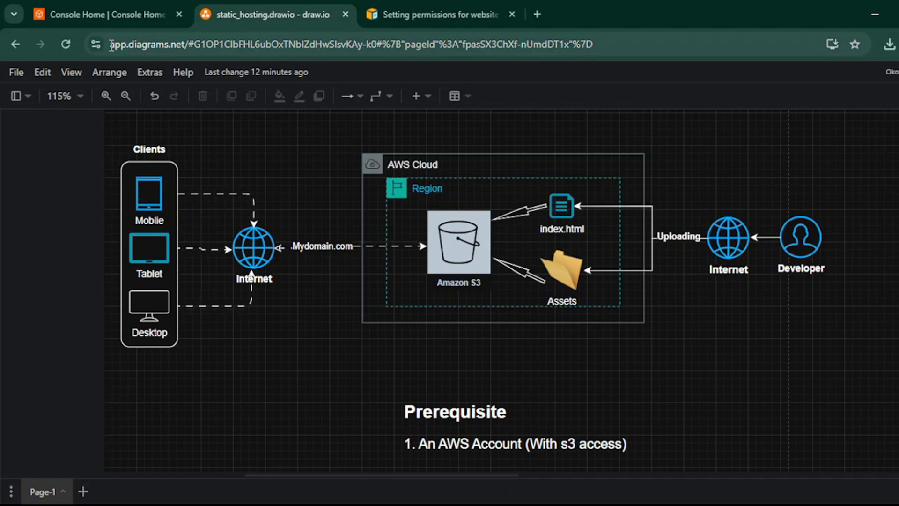
Step: Switch to the AWS console, search for s3 and open the S3 service
click(103, 2)
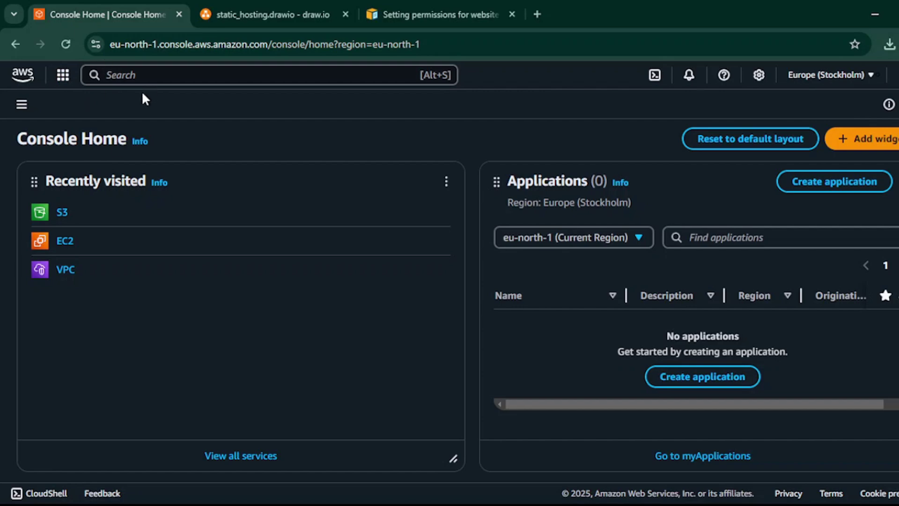
click(150, 83)
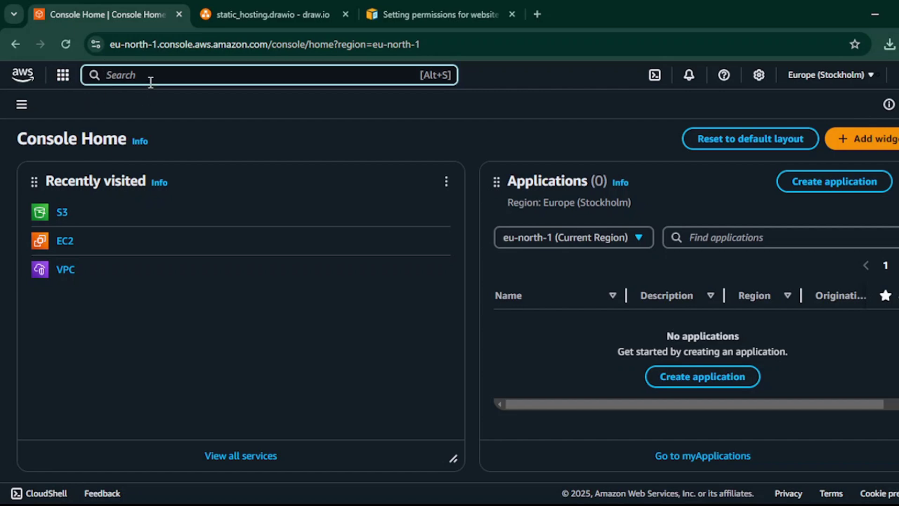
text(s3)
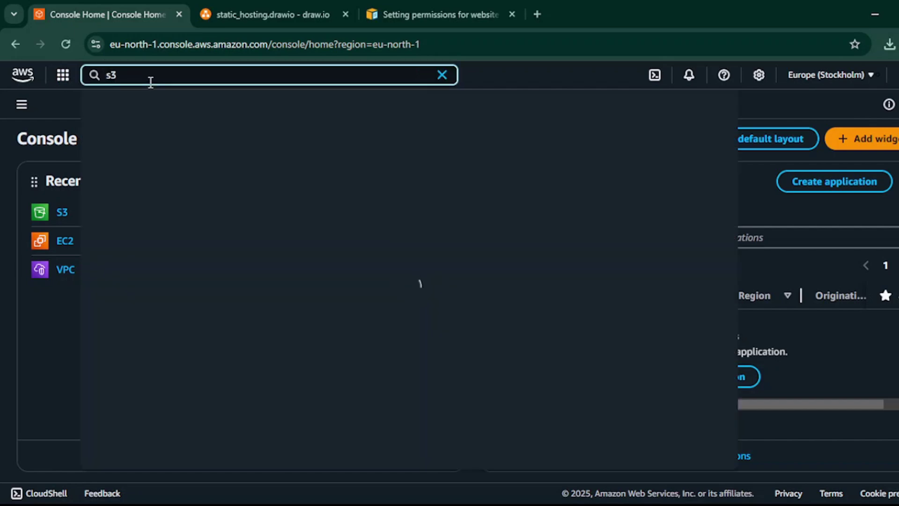
click(304, 147)
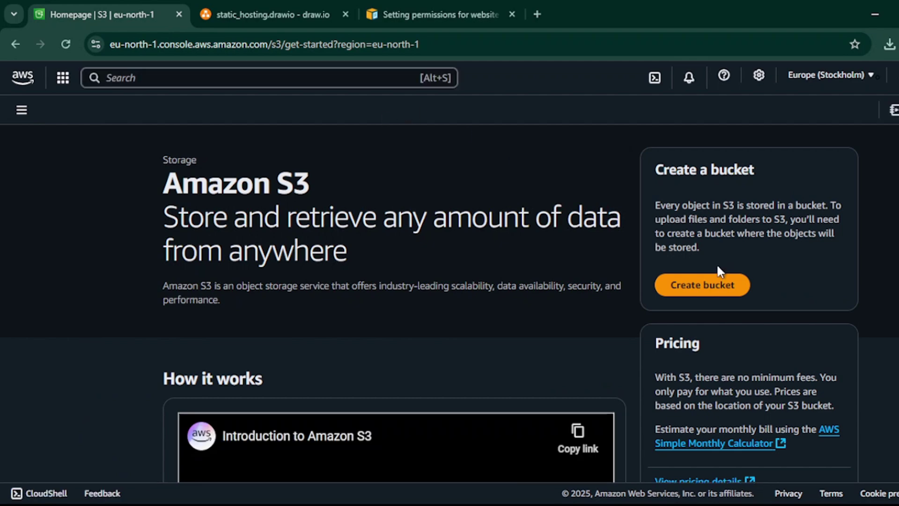
Step: Start creating a general purpose bucket and name it ojabo-prod
click(707, 283)
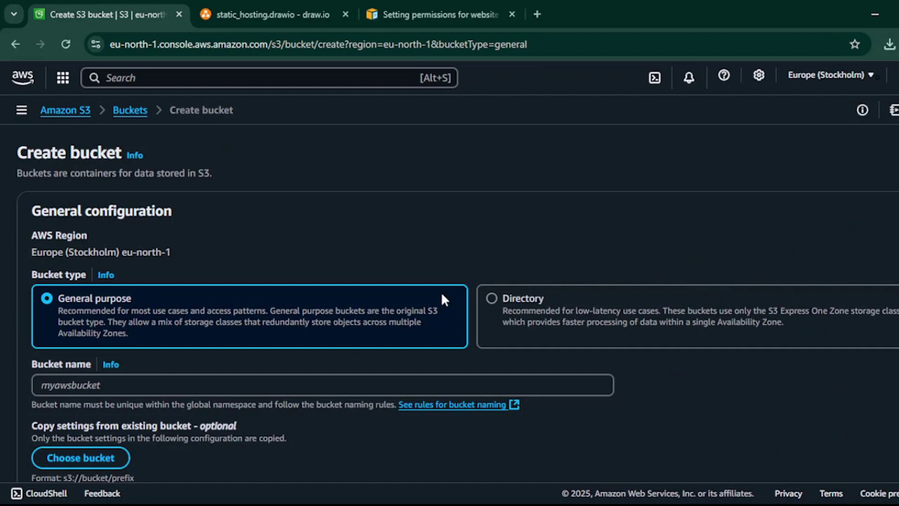
click(245, 384)
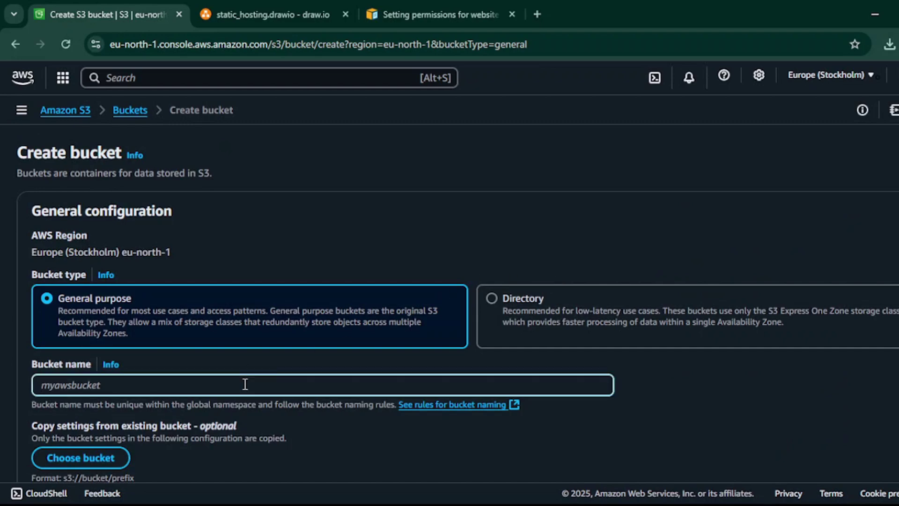
text(ojabo-prod)
Step: Turn off Block all public access for the bucket and acknowledge that its objects might become public
scroll(245, 384, down, 2)
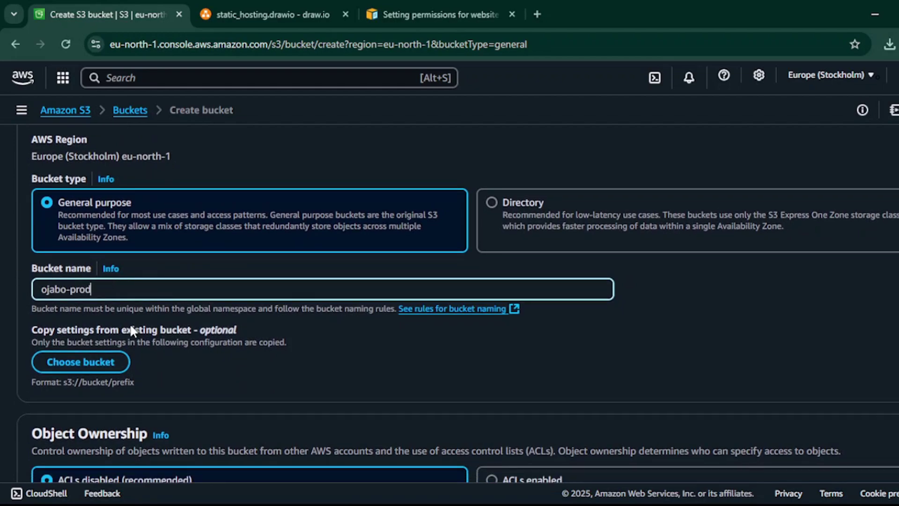
scroll(131, 328, down, 6)
scroll(429, 280, up, 1)
scroll(226, 302, up, 2)
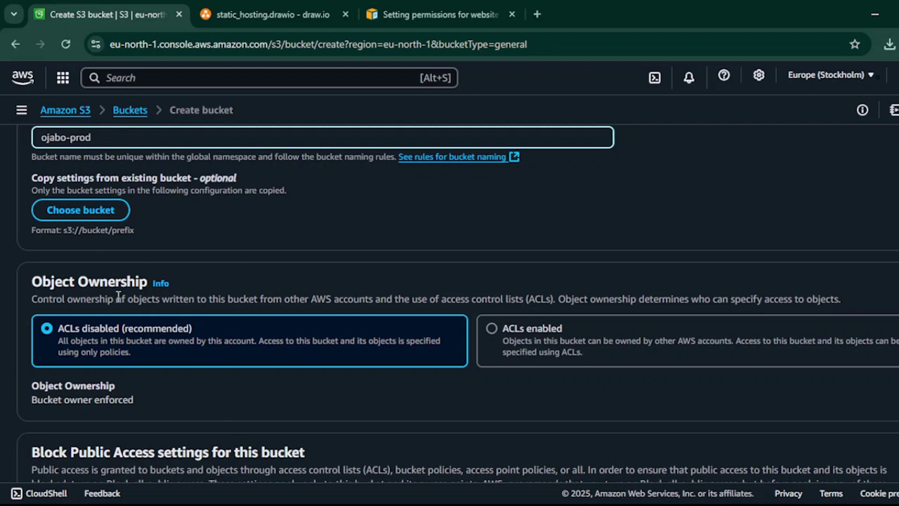
scroll(119, 296, down, 6)
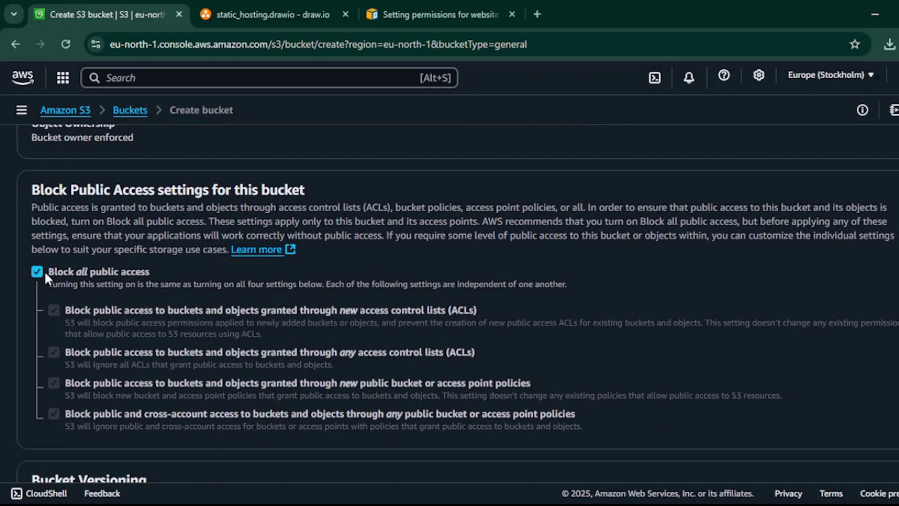
drag(50, 271, 151, 272)
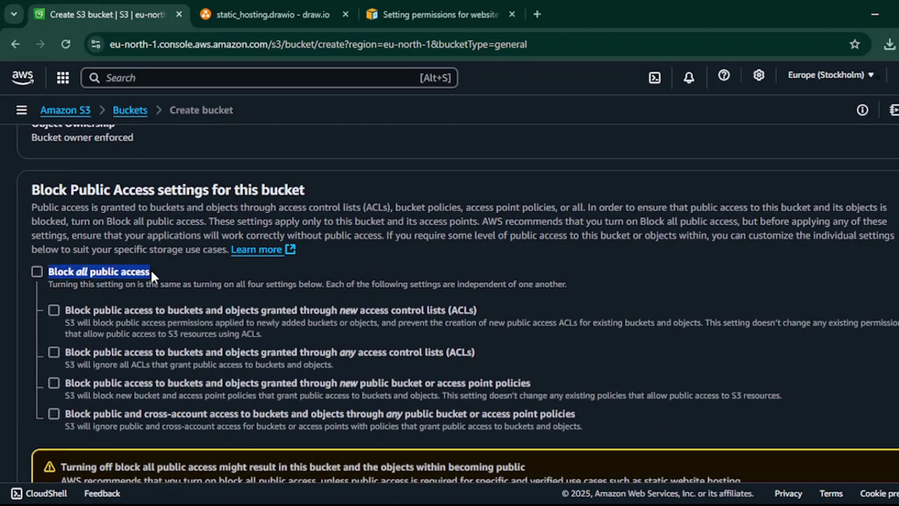
click(122, 208)
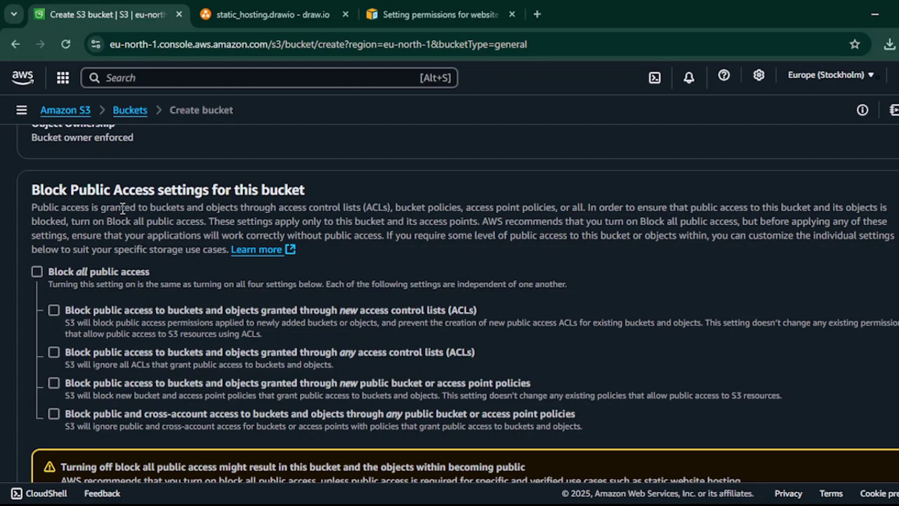
scroll(122, 209, down, 3)
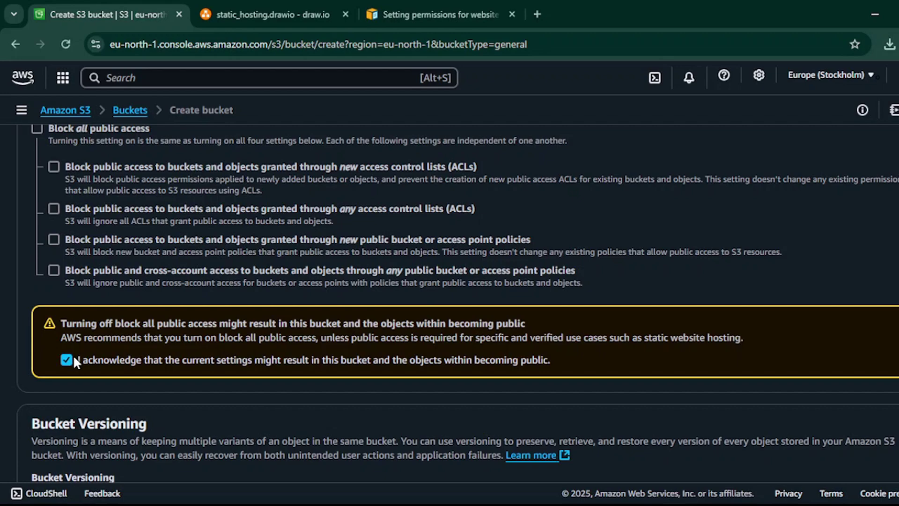
Step: Create the bucket, keeping versioning disabled, no tags and the default SSE-S3 encryption
scroll(73, 355, down, 5)
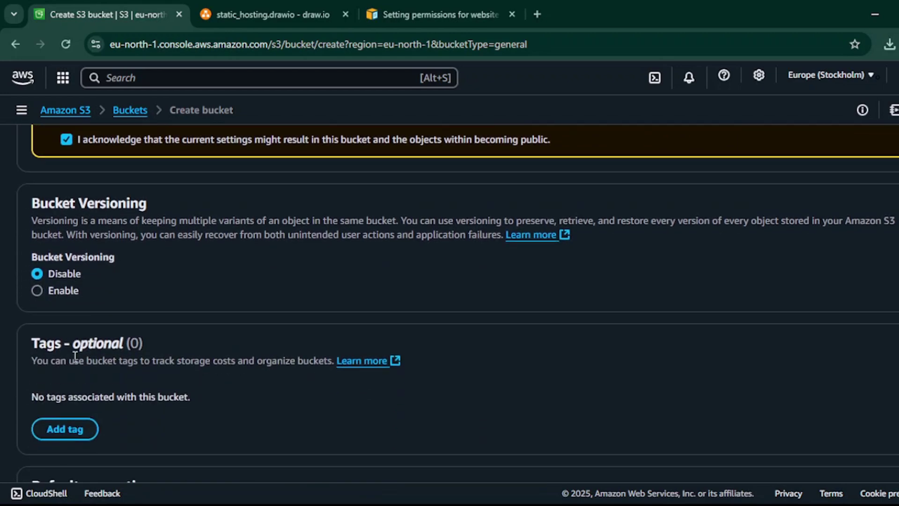
scroll(75, 358, down, 8)
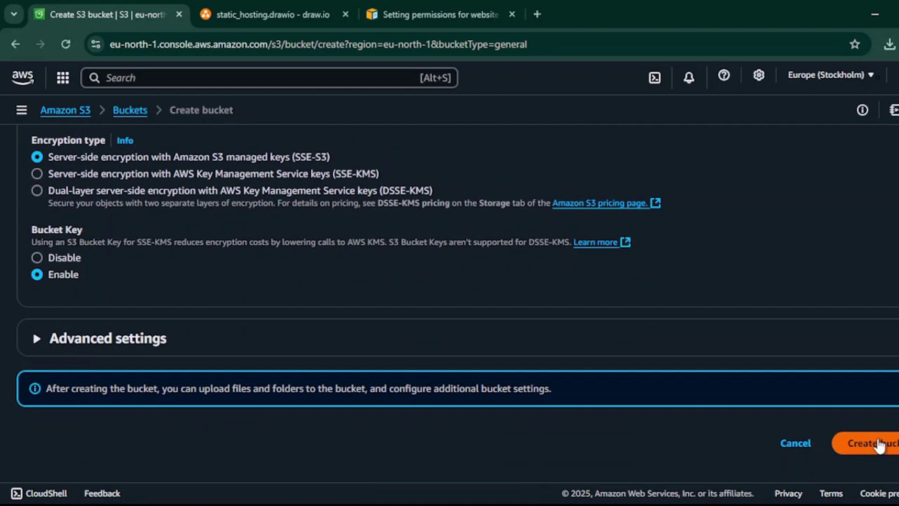
click(879, 444)
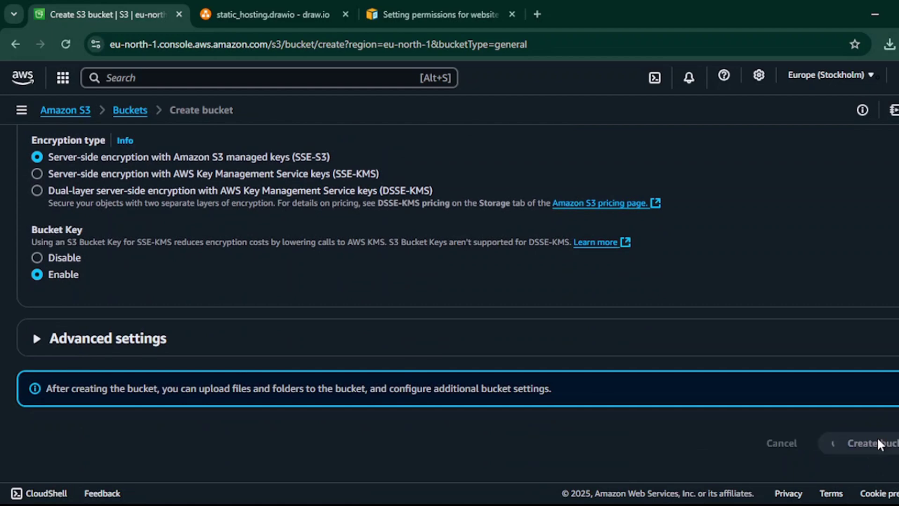
Step: Review the S3 bucket and the developer upload flow in the draw.io diagram, and return to the S3 bucket list
click(281, 7)
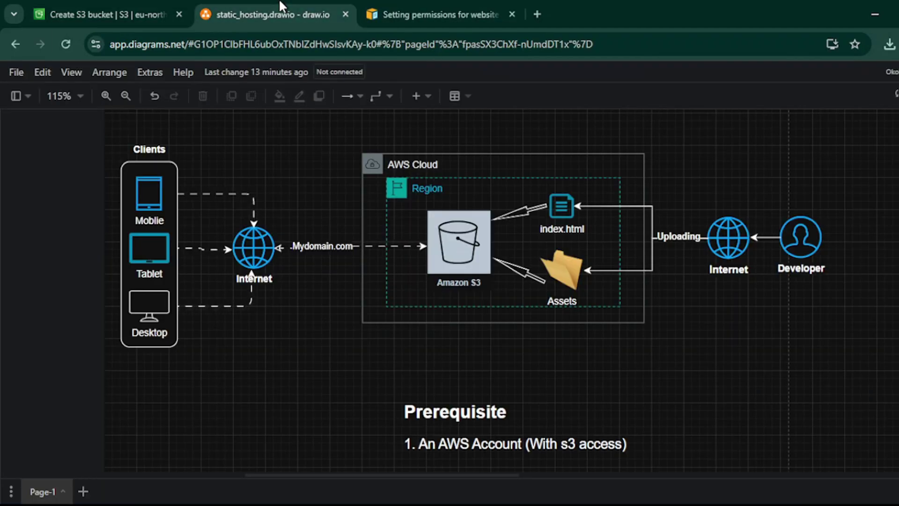
click(458, 241)
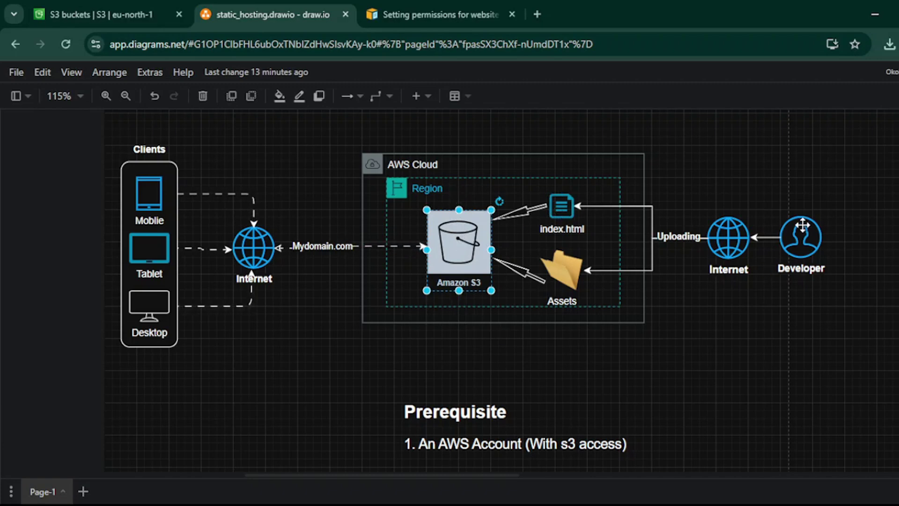
drag(526, 129, 889, 315)
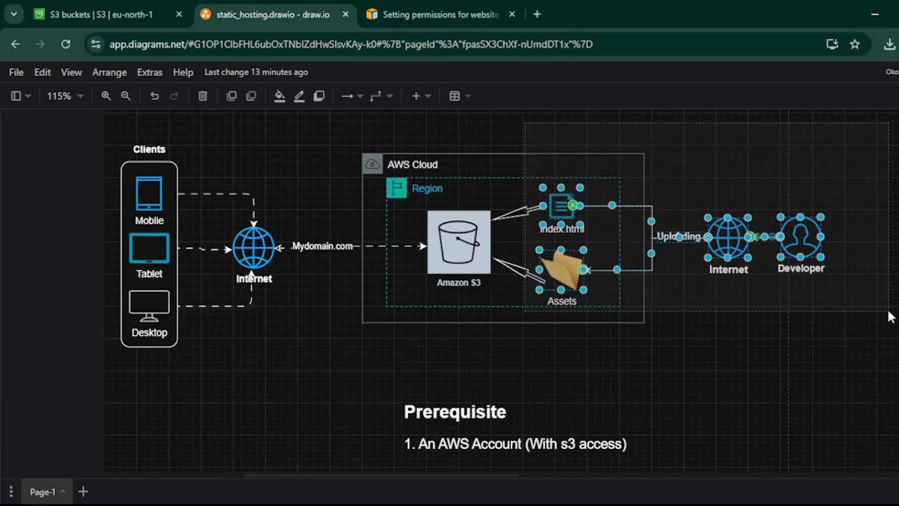
click(694, 417)
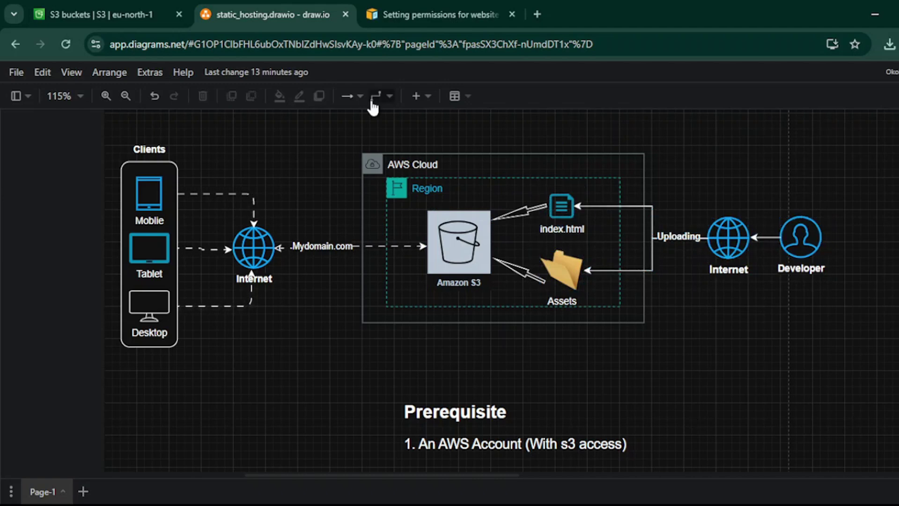
click(149, 8)
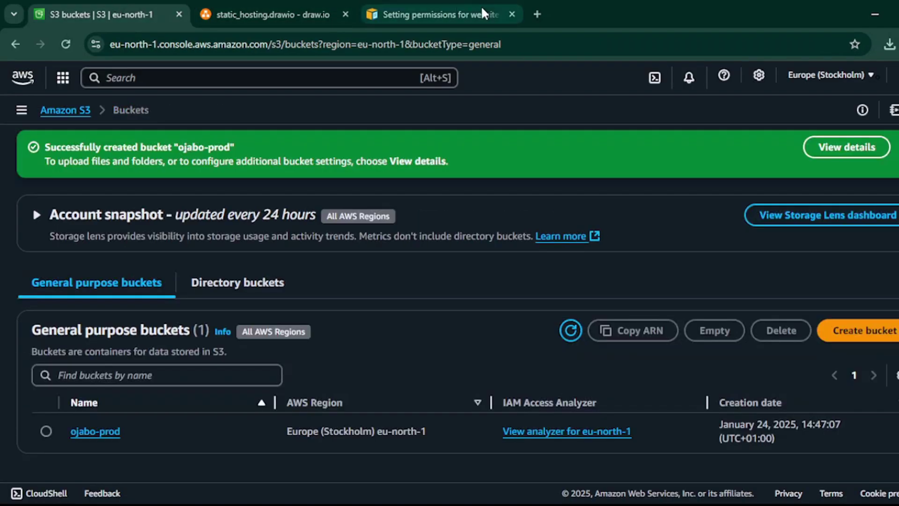
Step: Open the free-css.com website in a new browser tab
click(521, 7)
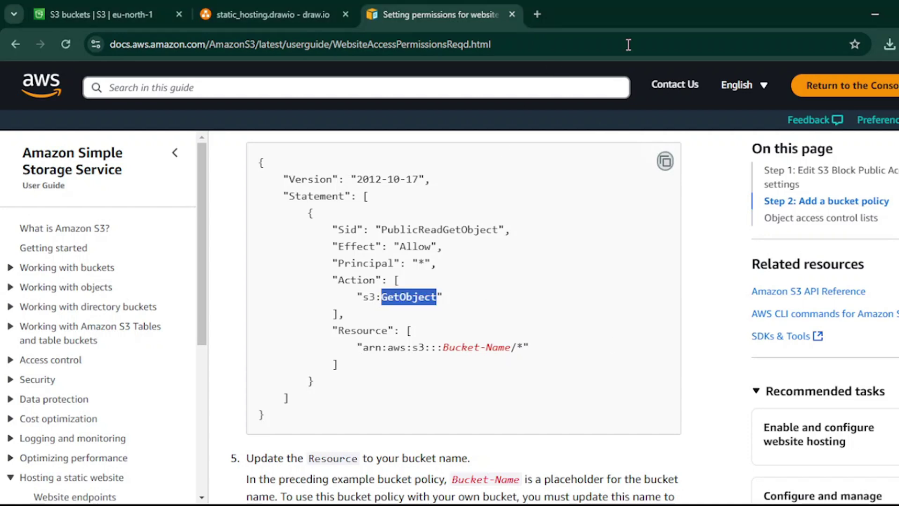
click(539, 13)
text(fre)
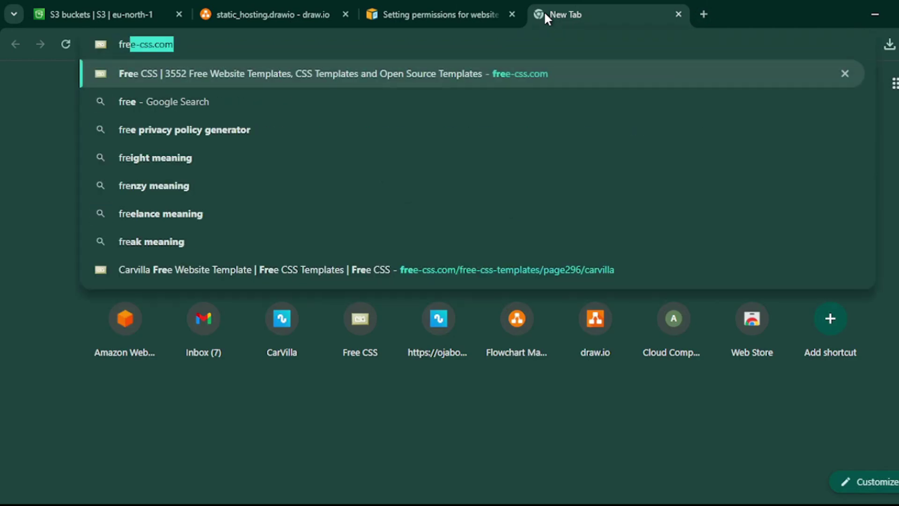
key(Return)
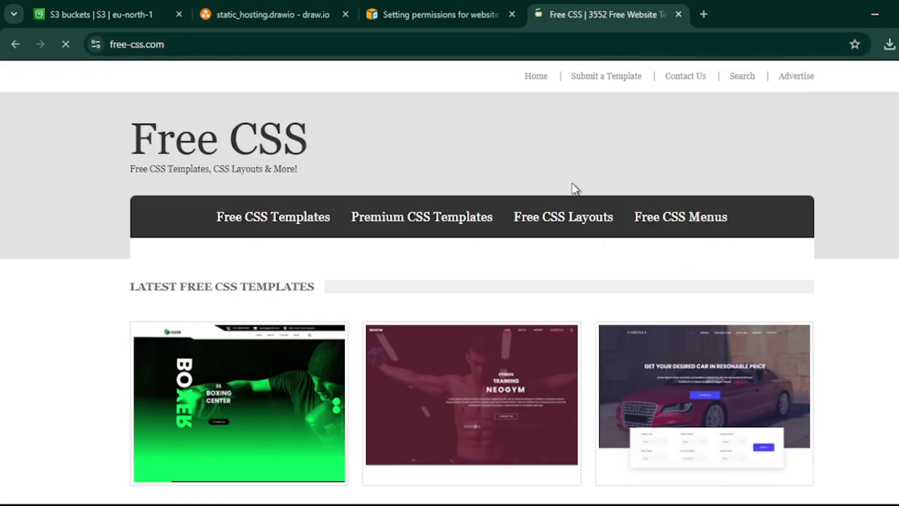
Step: Open the Carvilla template among the latest free CSS templates and download it
scroll(574, 189, down, 2)
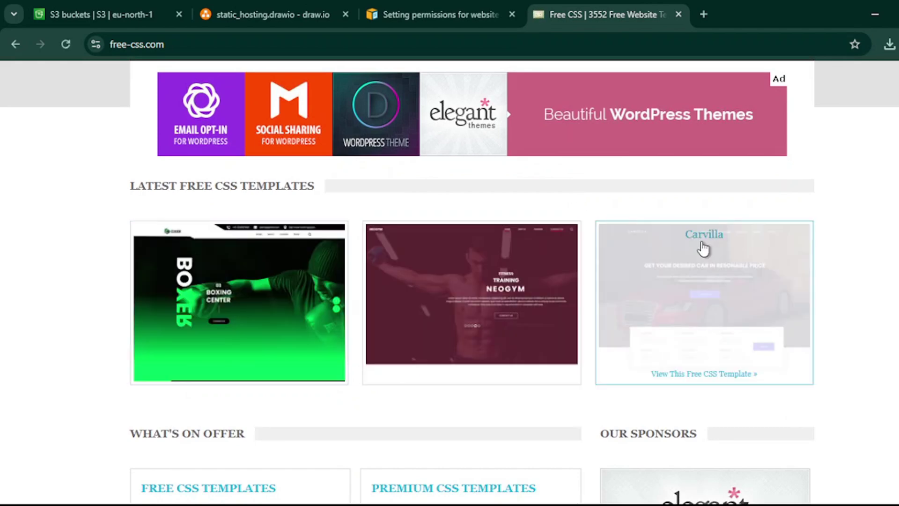
click(744, 304)
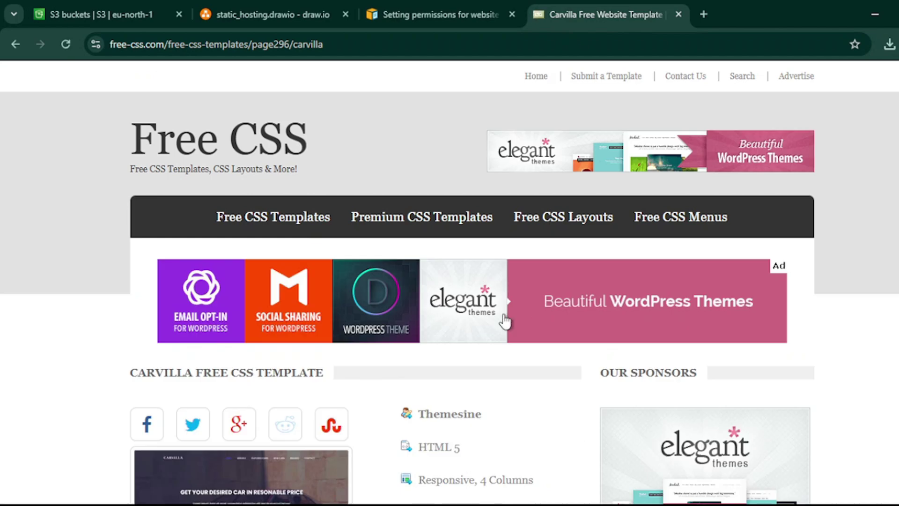
scroll(478, 327, down, 5)
scroll(478, 321, down, 2)
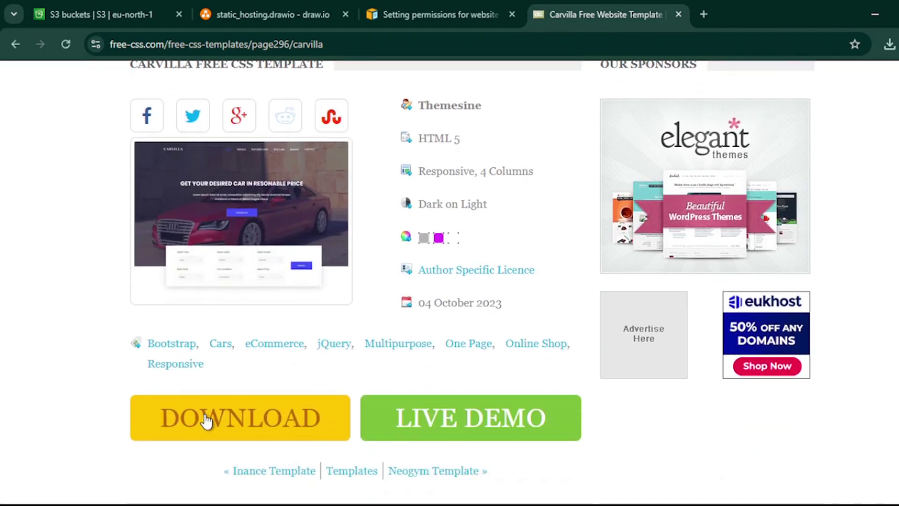
click(207, 421)
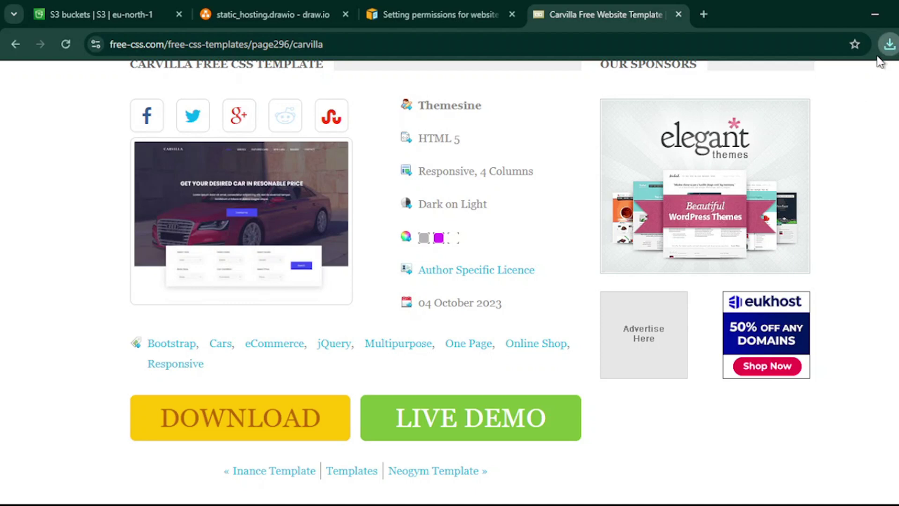
Step: Locate the newly downloaded Carvilla zip in File Explorer and extract it to its own folder
click(852, 85)
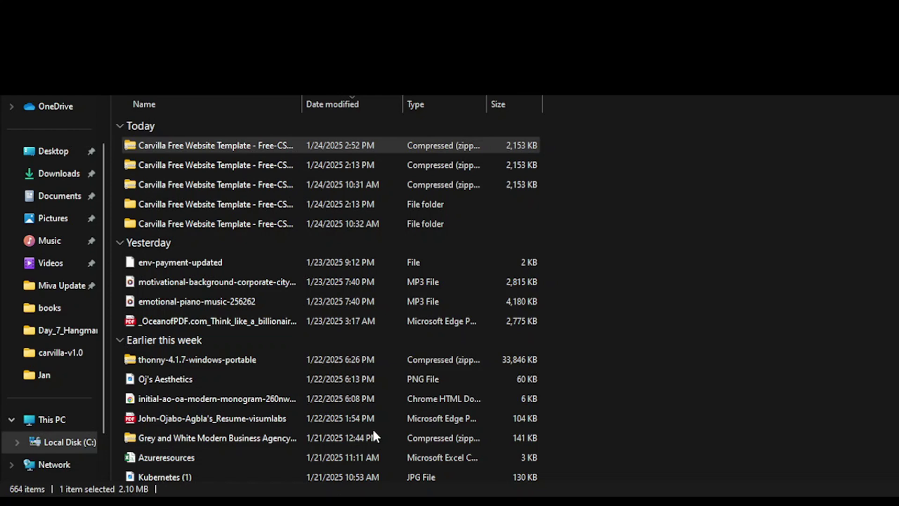
click(243, 151)
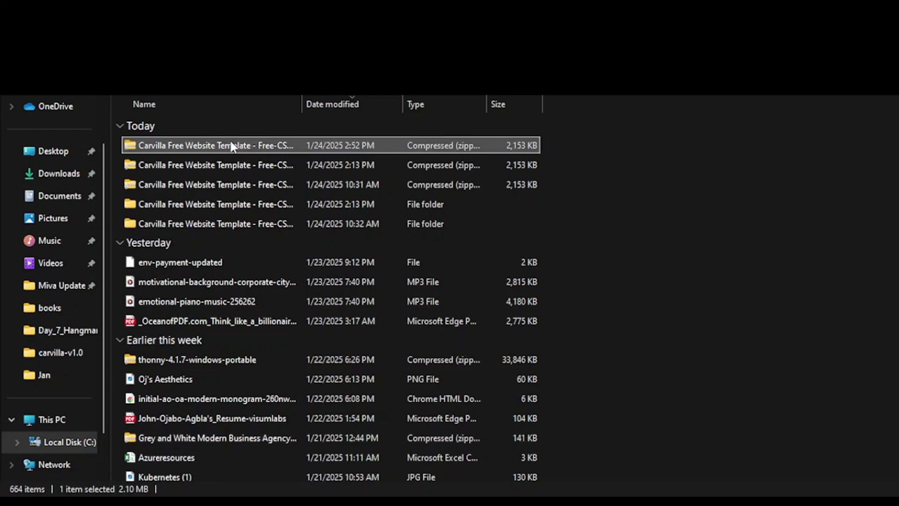
right_click(231, 142)
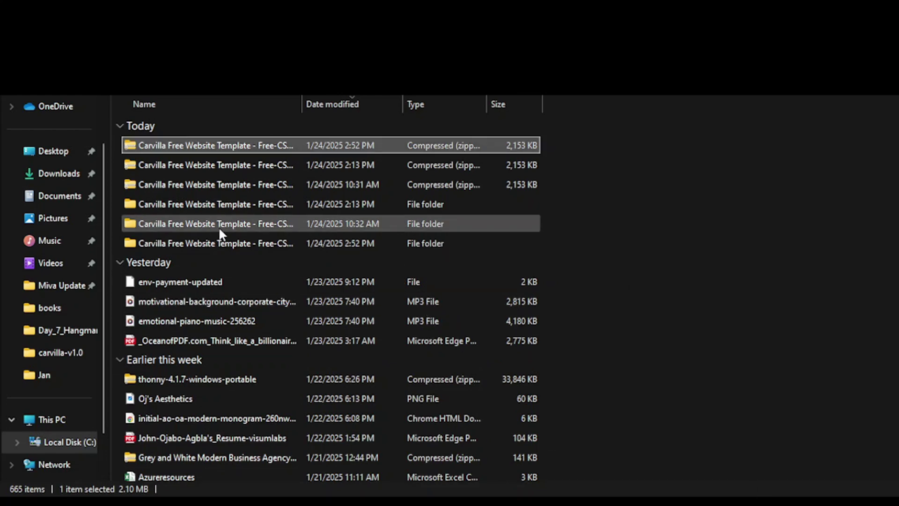
Step: Open the newly extracted Carvilla template folder, dated 1/24/2025 2:52 PM
click(218, 201)
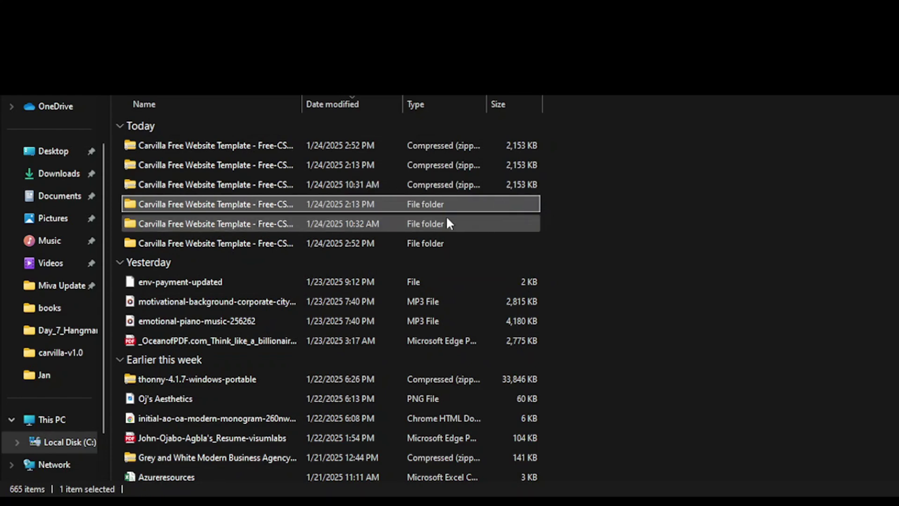
click(335, 243)
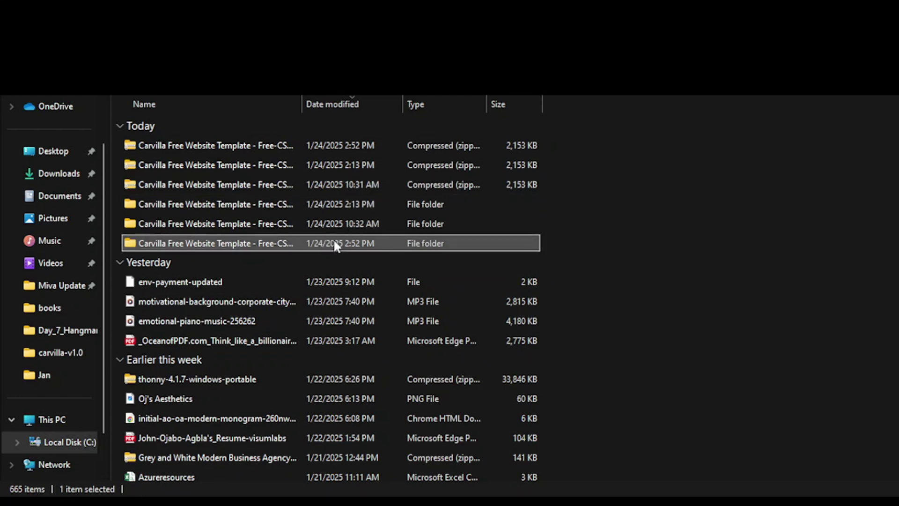
double_click(334, 243)
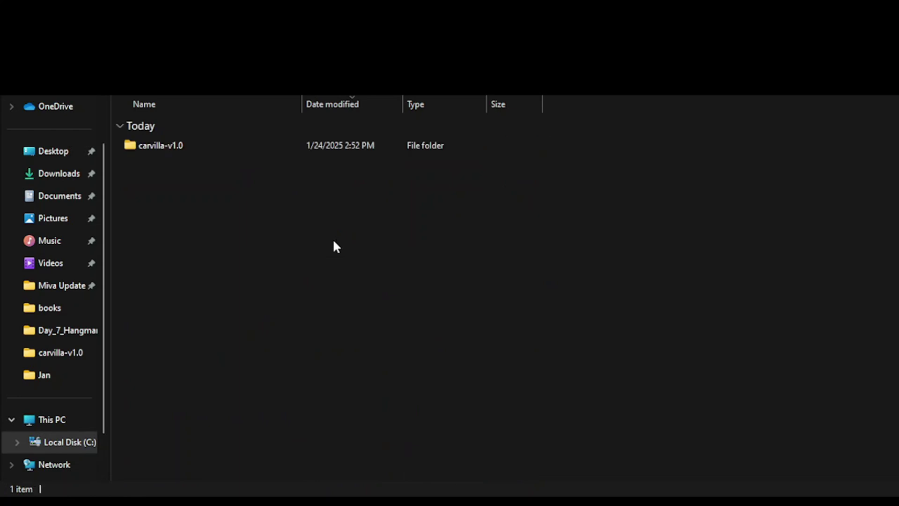
Step: Open the carvilla-v1.0 folder and examine its readme, index and assets items
double_click(213, 145)
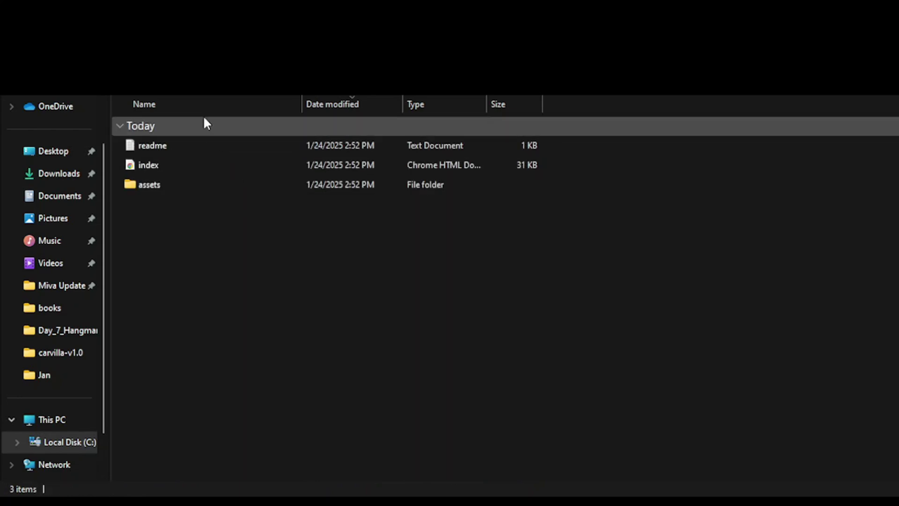
drag(203, 231, 185, 171)
click(184, 168)
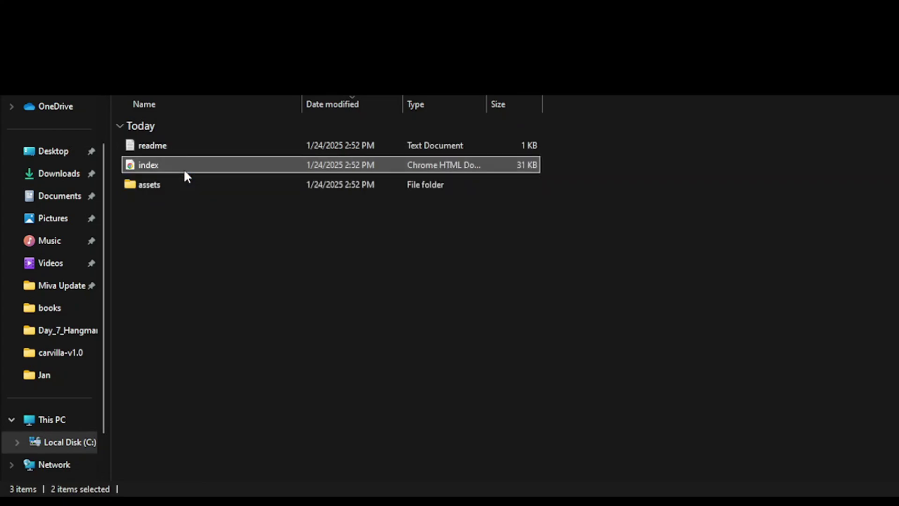
click(162, 194)
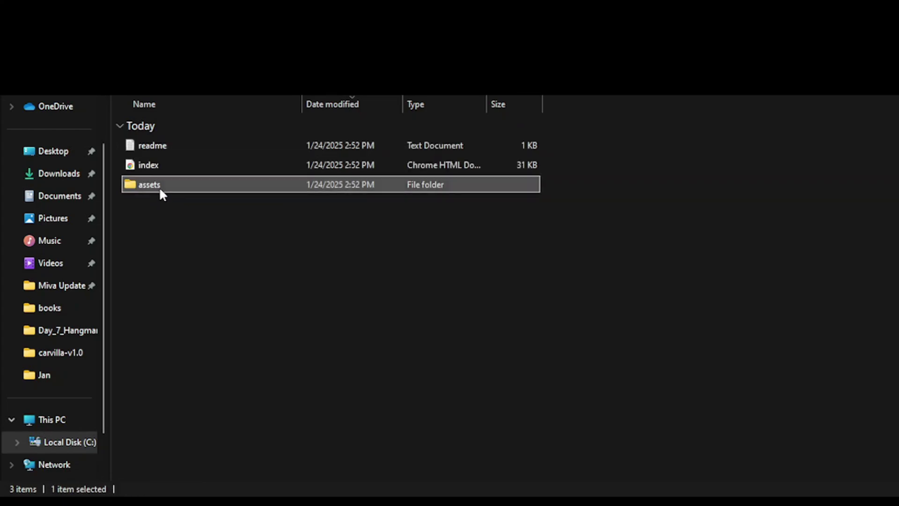
click(180, 154)
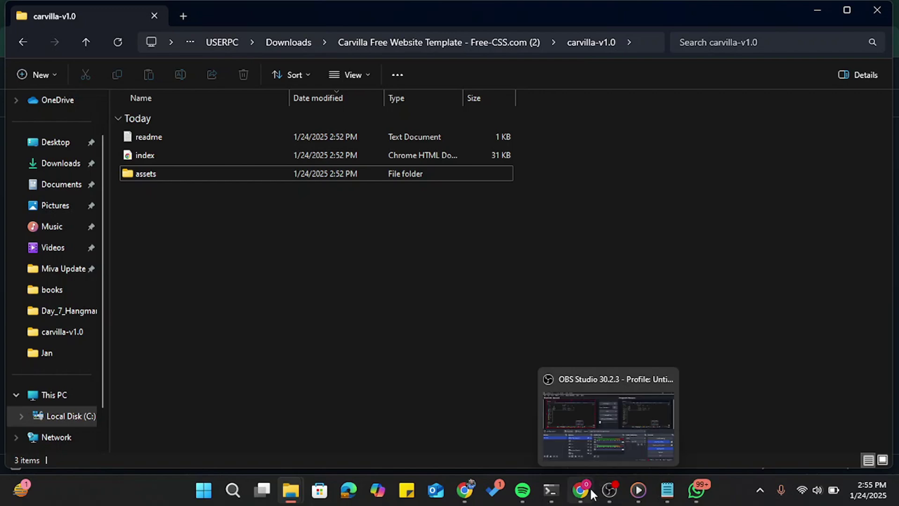
Step: Switch to Chrome and open the upload page of the general purpose bucket from the S3 buckets list
click(591, 493)
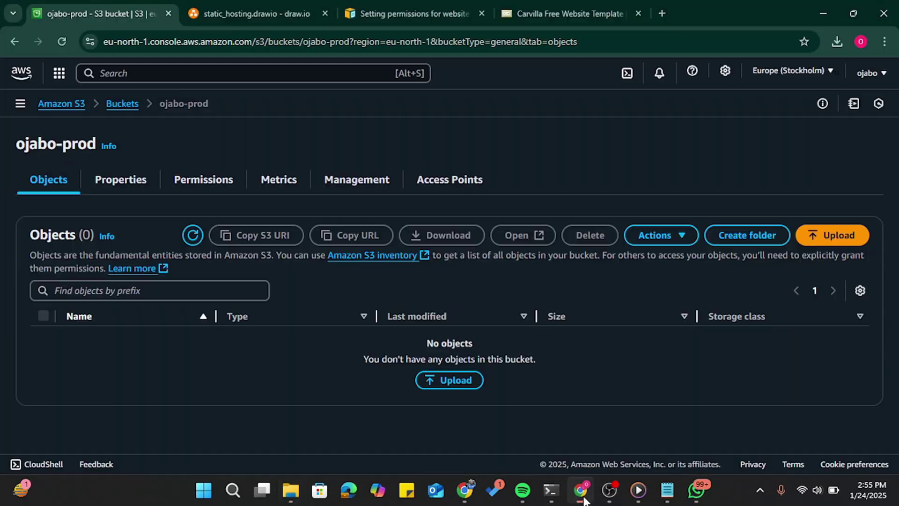
click(115, 105)
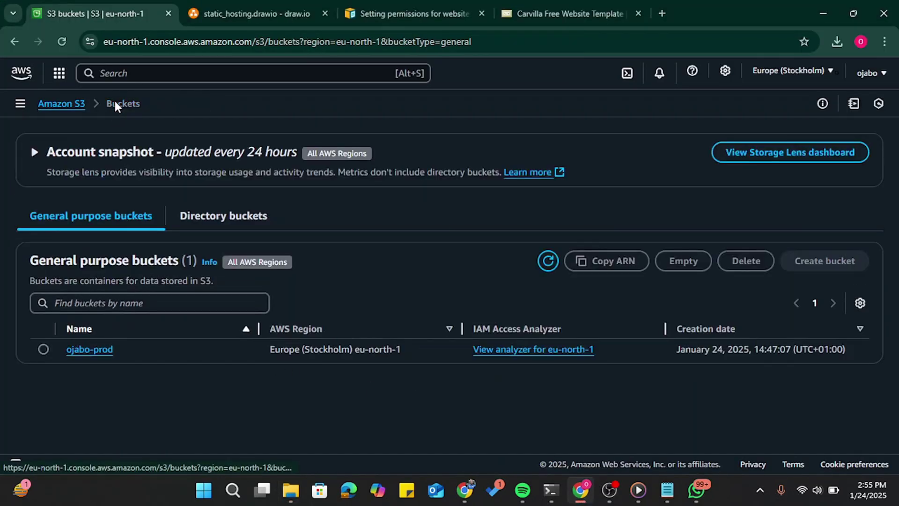
click(84, 349)
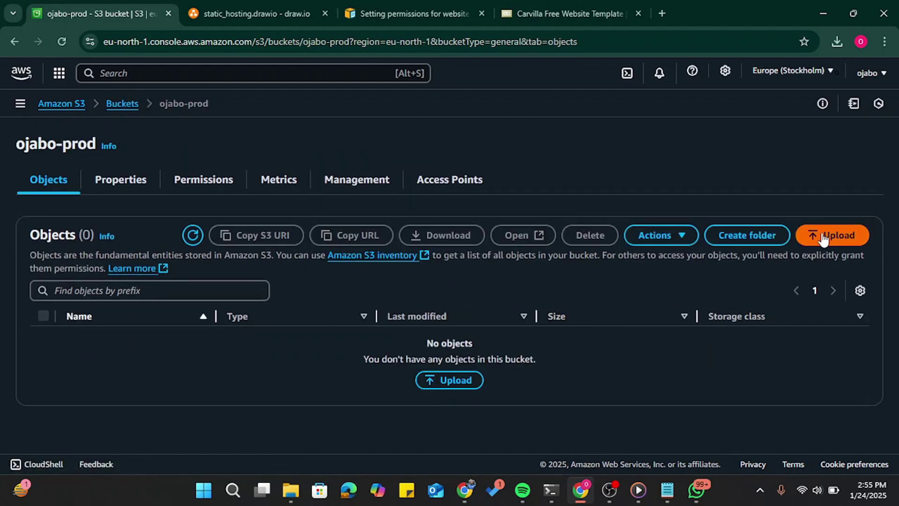
click(824, 237)
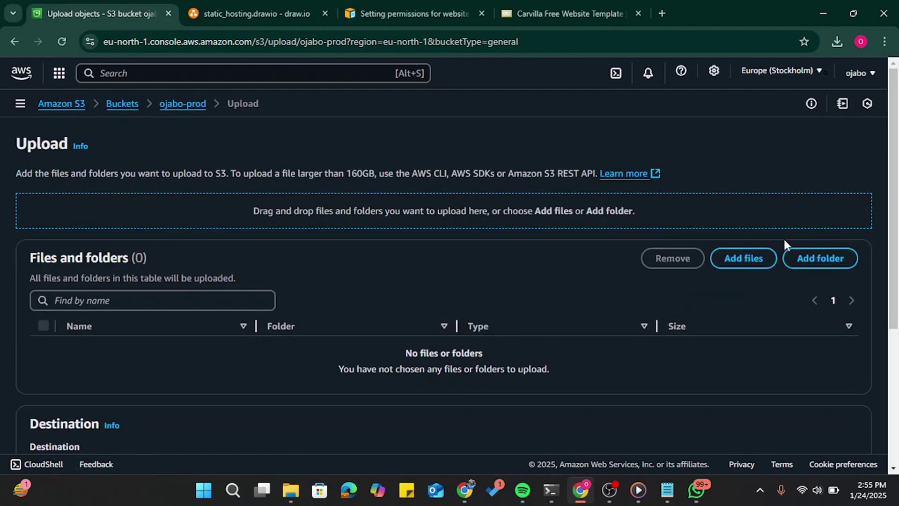
Step: Add the index file from carvilla-v1.0, inside the Carvilla Free Website Template - Free-CSS.com folder in Downloads, to the upload
click(738, 253)
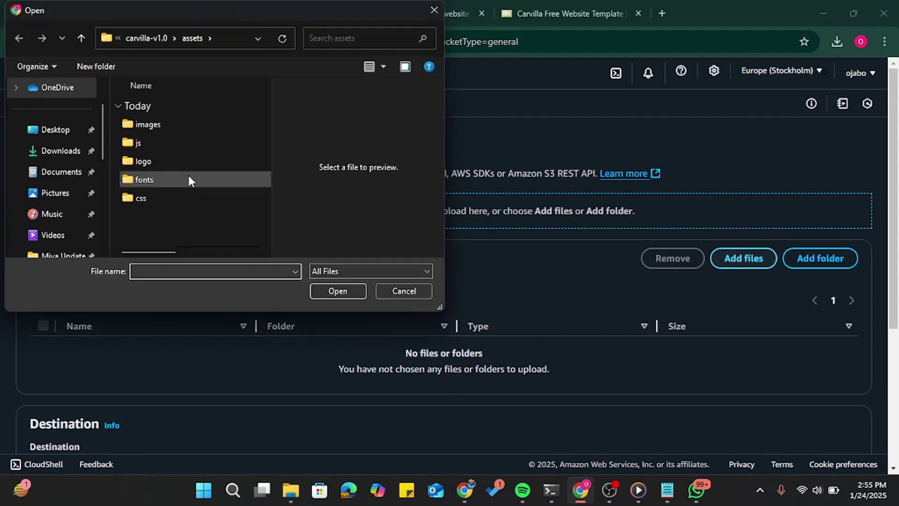
click(61, 157)
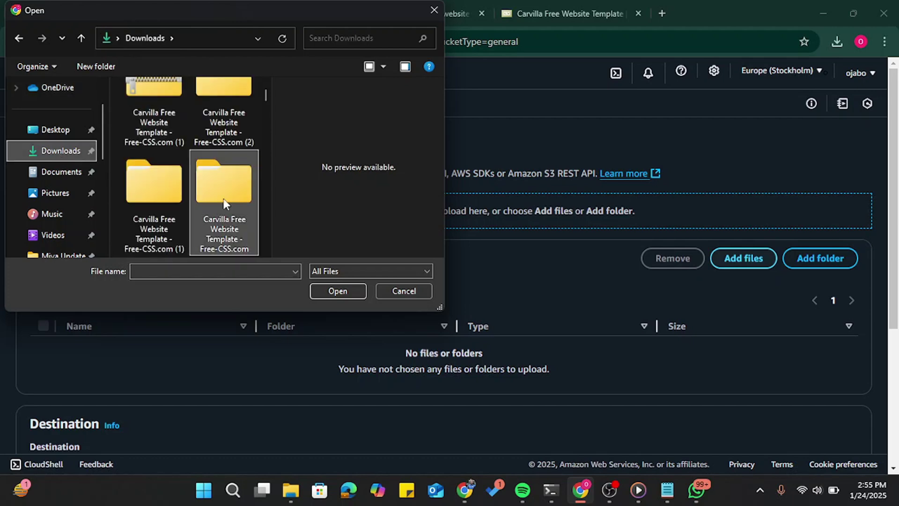
double_click(223, 200)
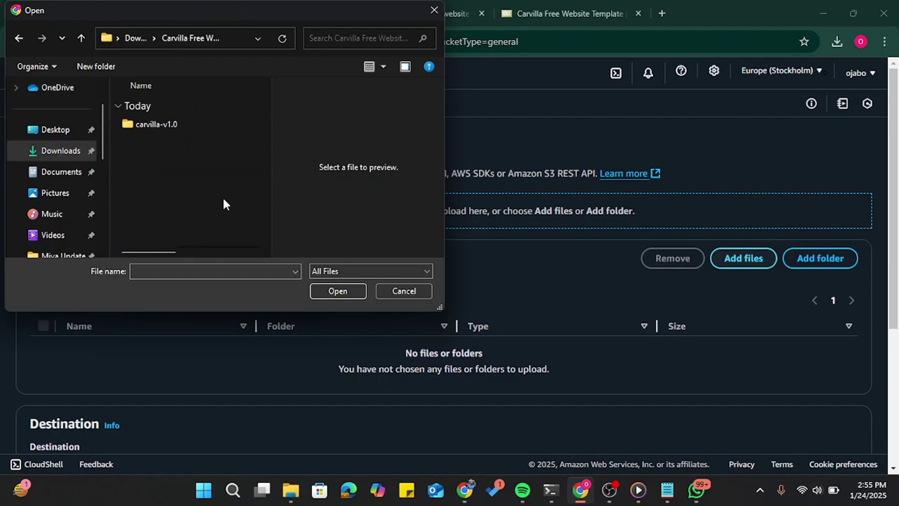
double_click(157, 128)
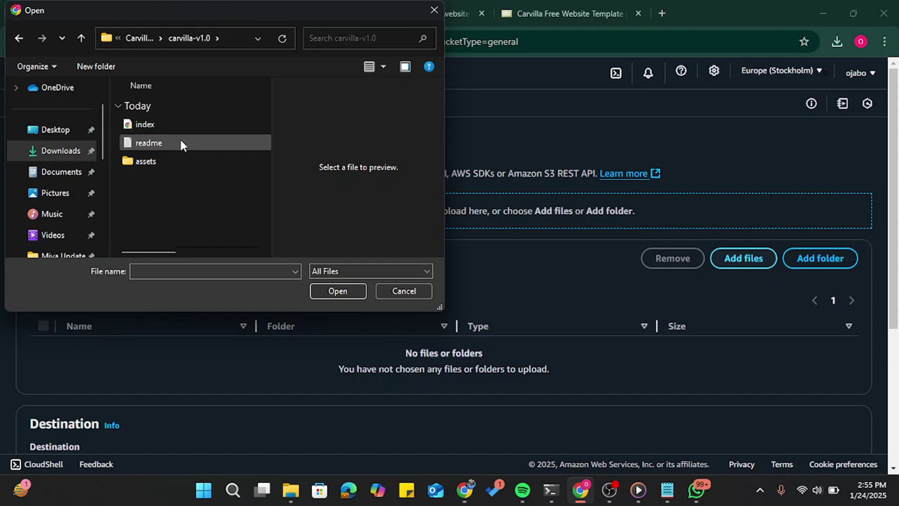
click(179, 123)
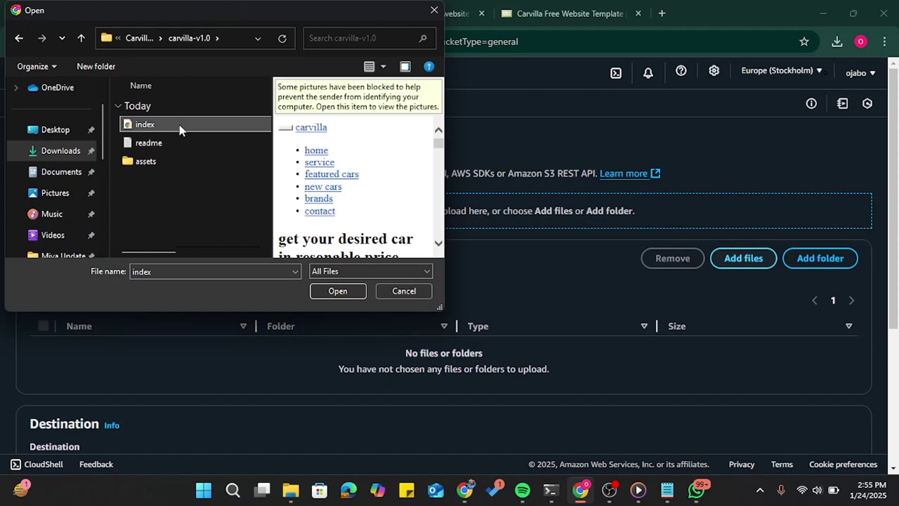
double_click(179, 125)
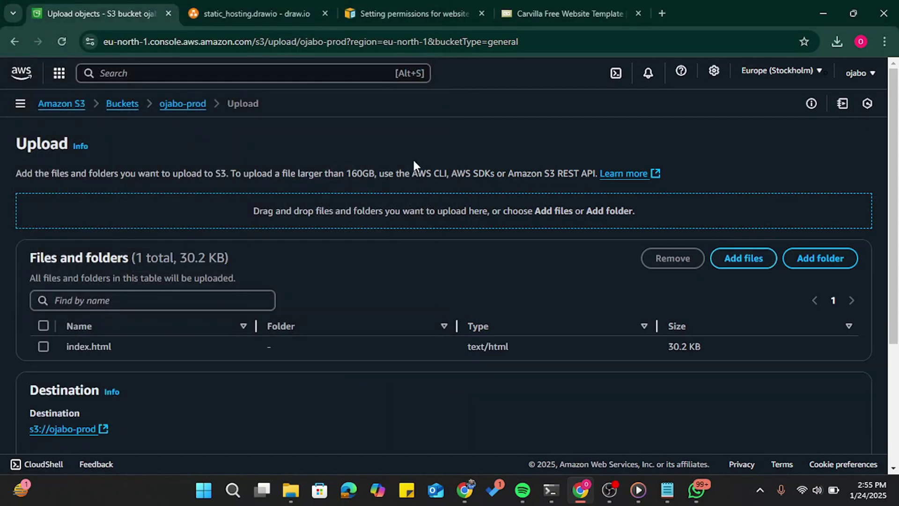
Step: Add the assets folder from carvilla-v1.0 to the upload and allow the site to receive its files
click(824, 258)
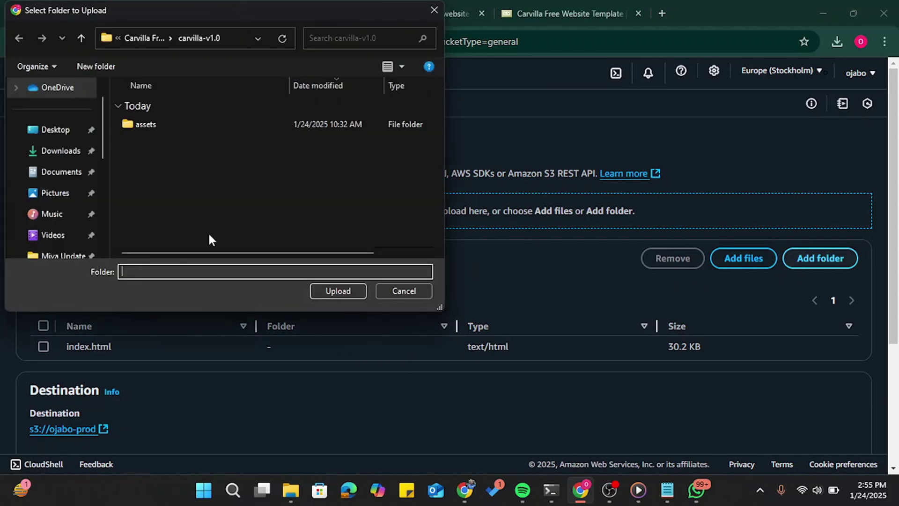
click(168, 120)
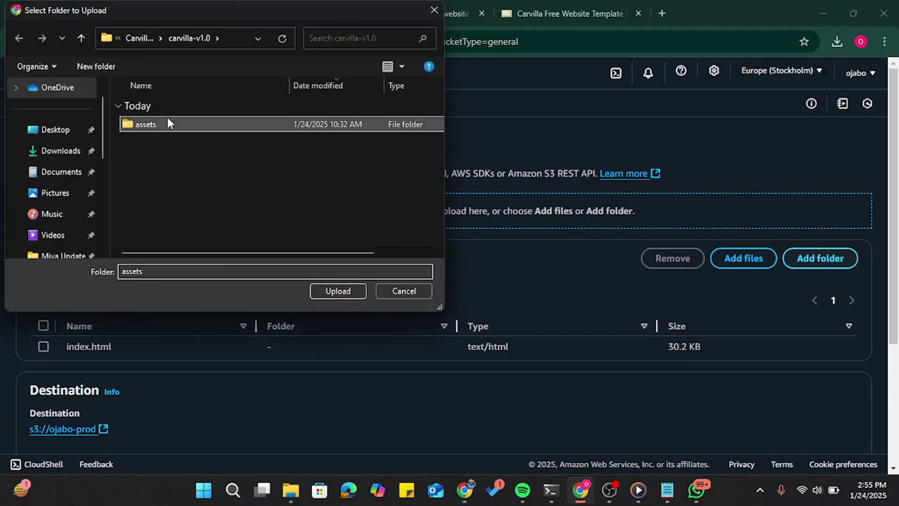
click(361, 287)
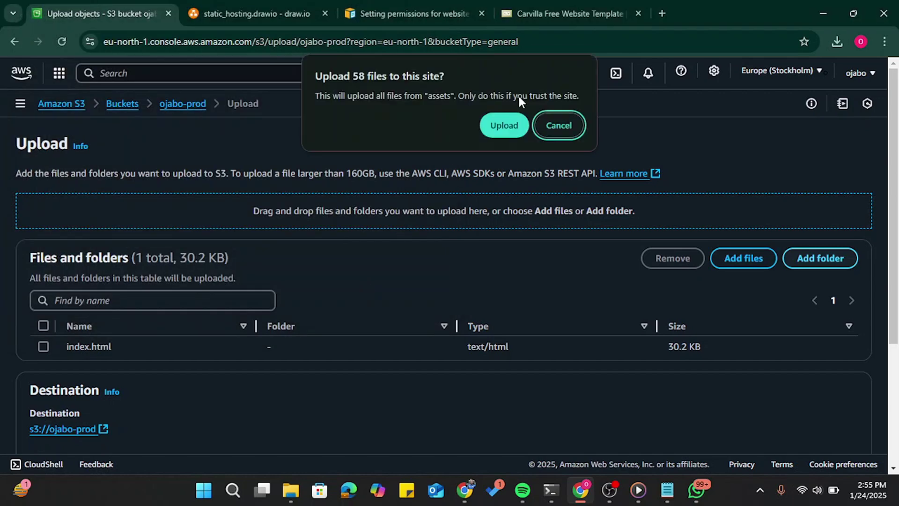
click(505, 124)
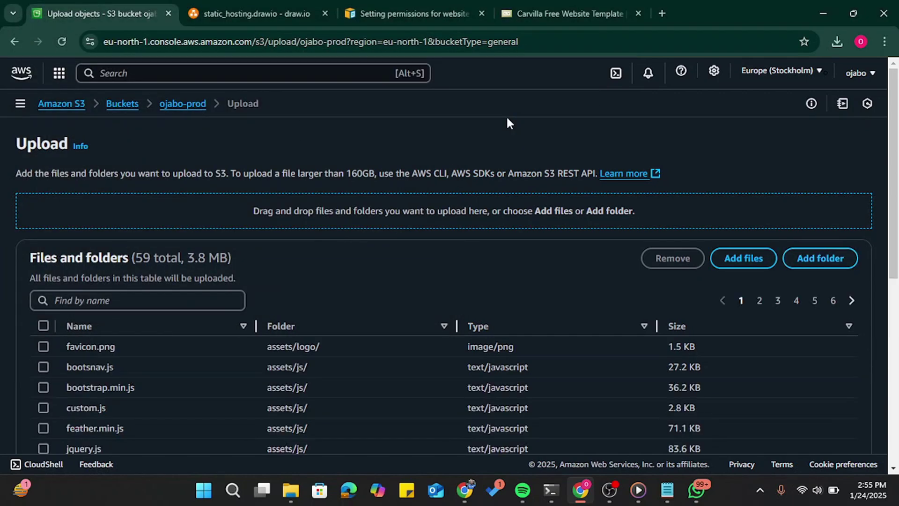
Step: Review the listed files, upload them to the bucket, and close the upload status page
scroll(510, 243, down, 5)
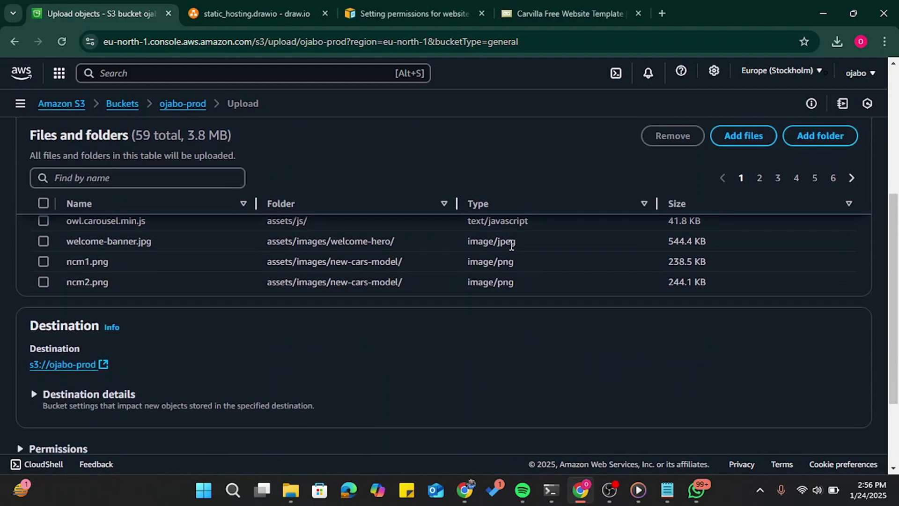
scroll(499, 335, down, 3)
scroll(499, 337, up, 10)
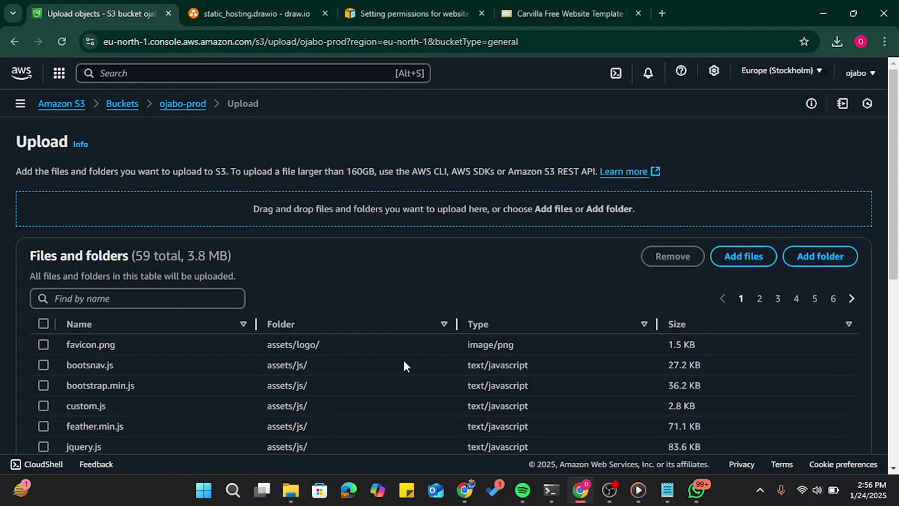
scroll(405, 366, down, 5)
click(846, 422)
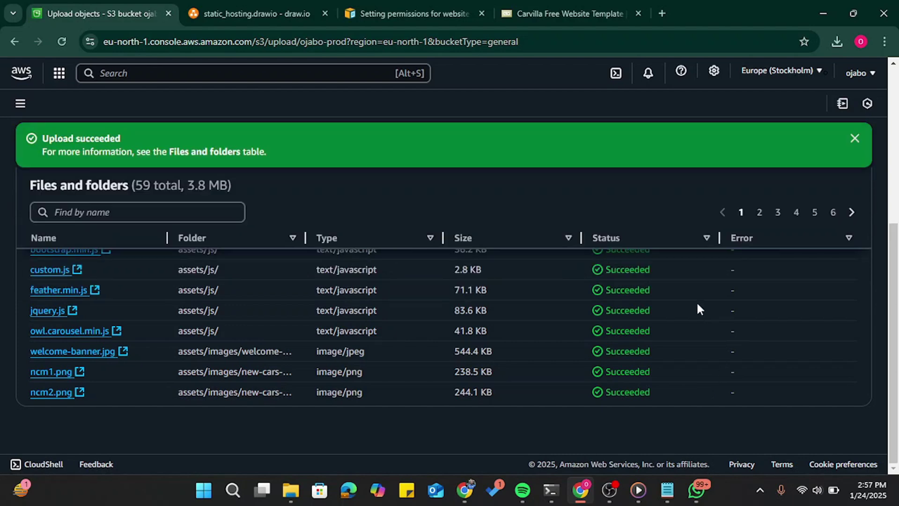
scroll(696, 303, up, 5)
click(866, 187)
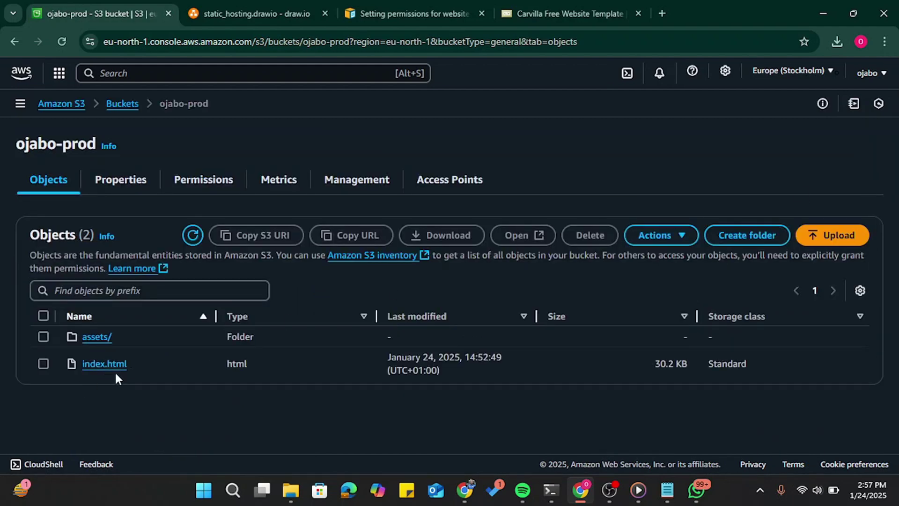
Step: Copy the object URL of index.html and open it in a new browser tab to test public access
click(44, 364)
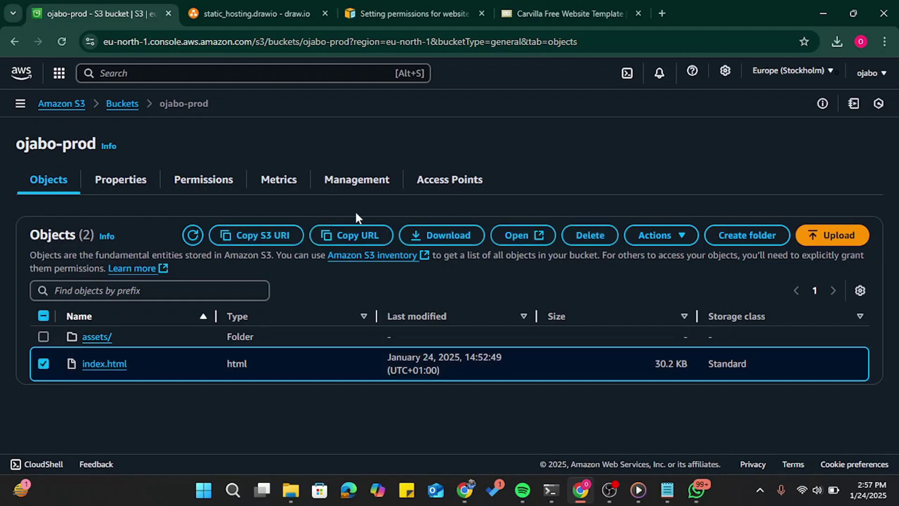
click(351, 234)
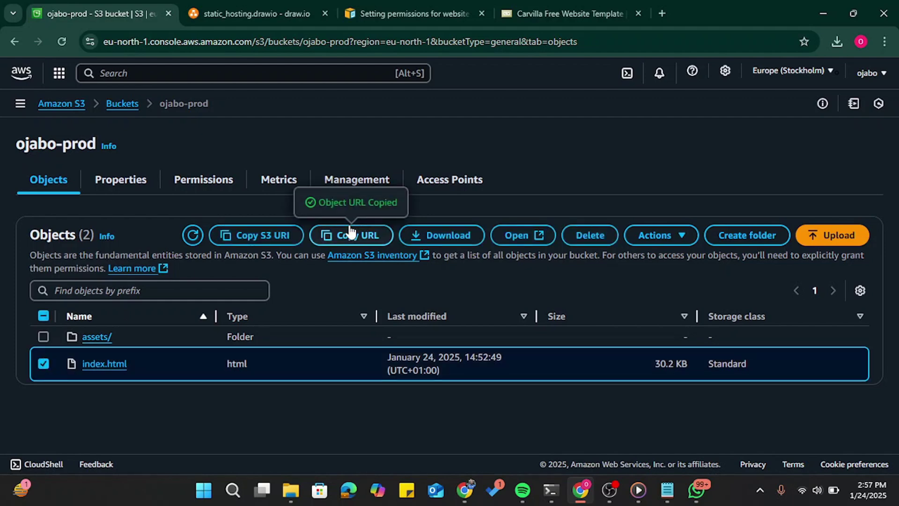
click(662, 12)
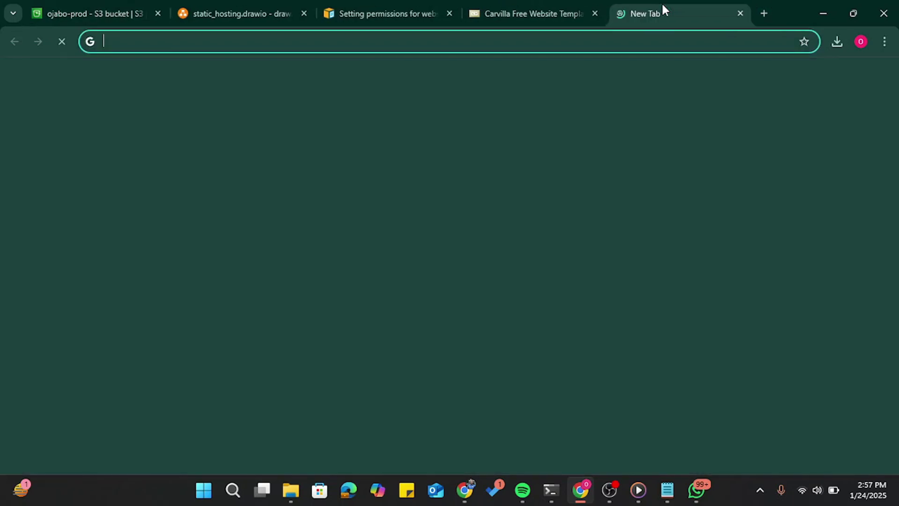
key(ctrl+v)
key(Return)
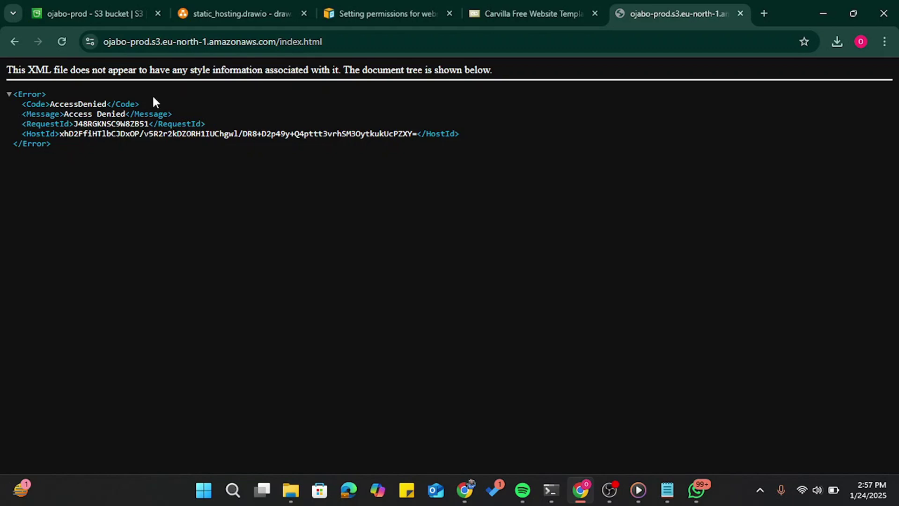
Step: Review the upload path from the developer to Amazon S3 in the static_hosting.drawio diagram
click(208, 10)
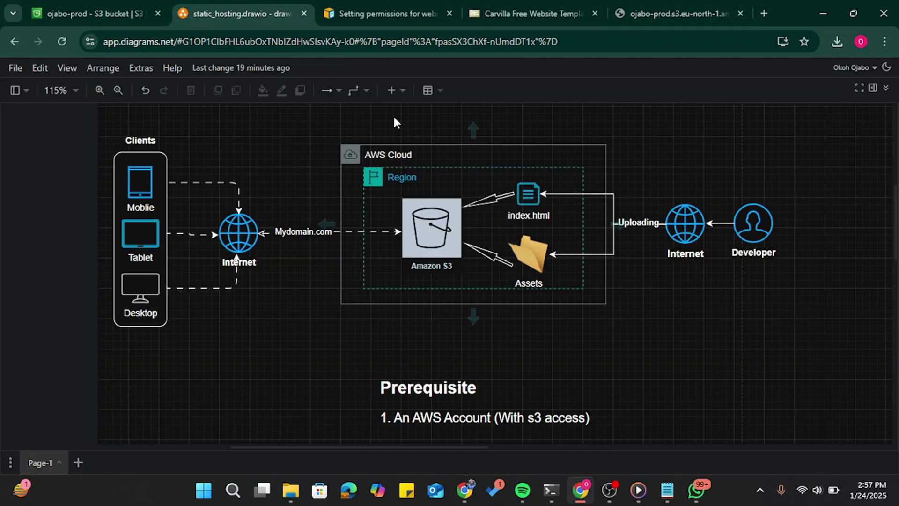
drag(393, 115, 786, 305)
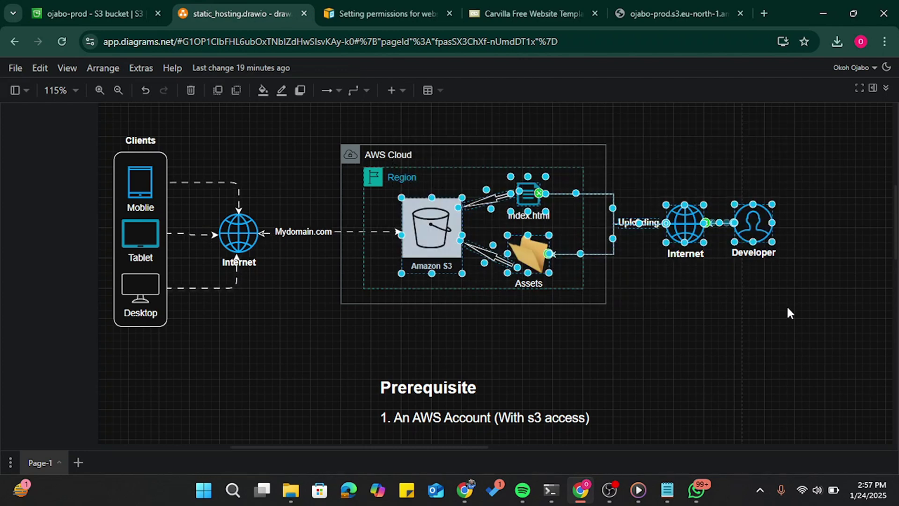
click(773, 327)
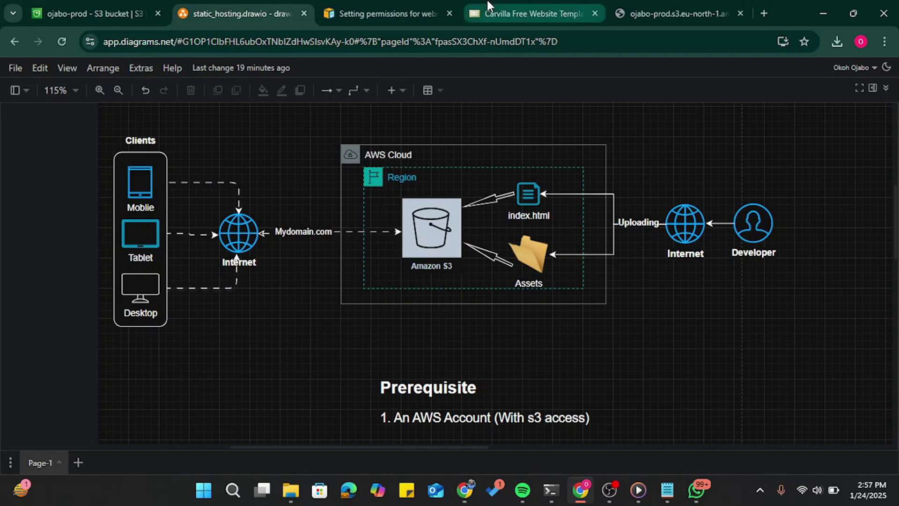
Step: Return to the ojabo-prod bucket and enable static website hosting in its properties, with the hosting type Host a static website
click(116, 2)
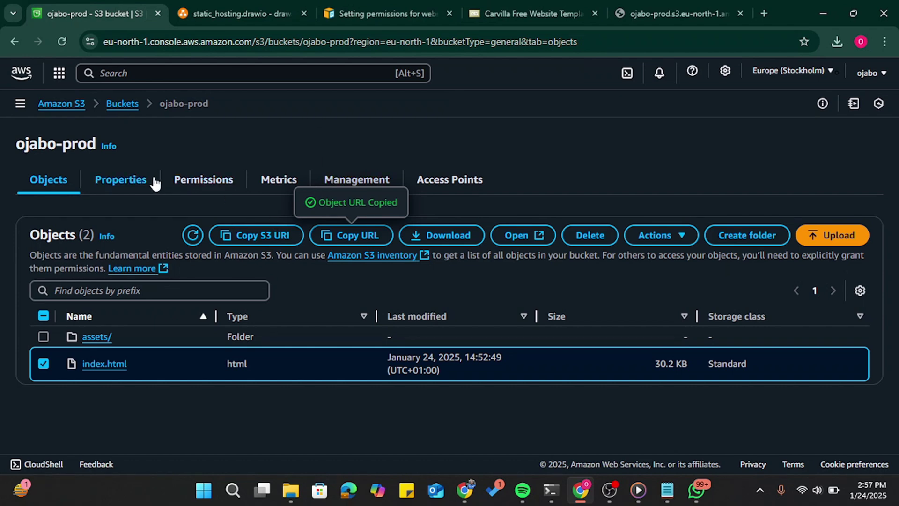
click(139, 182)
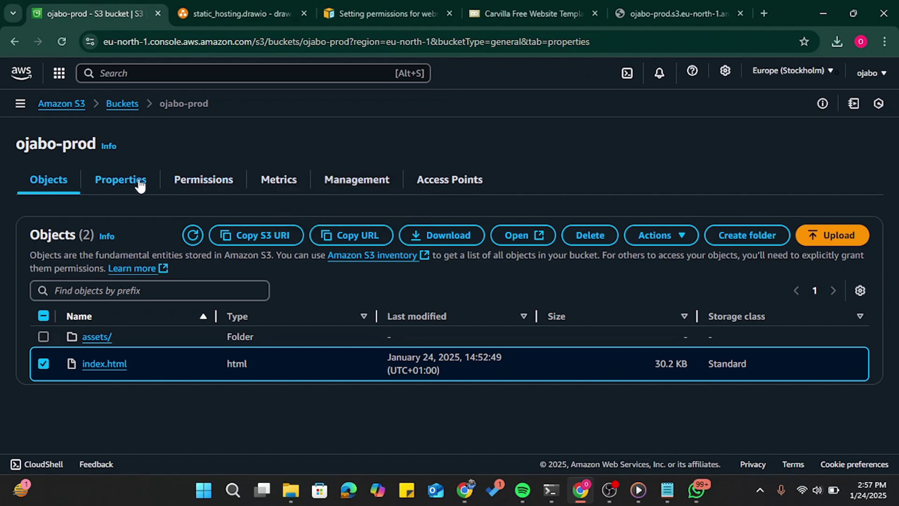
scroll(264, 262, down, 15)
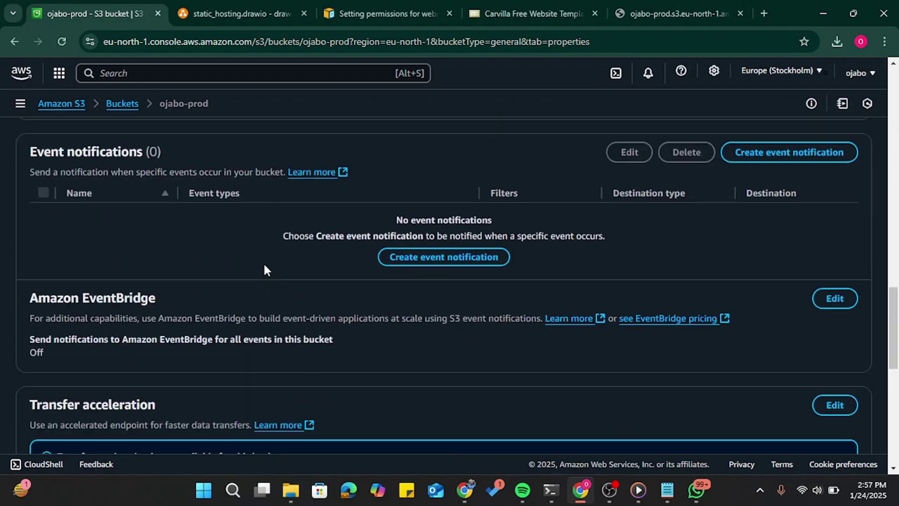
scroll(543, 249, down, 10)
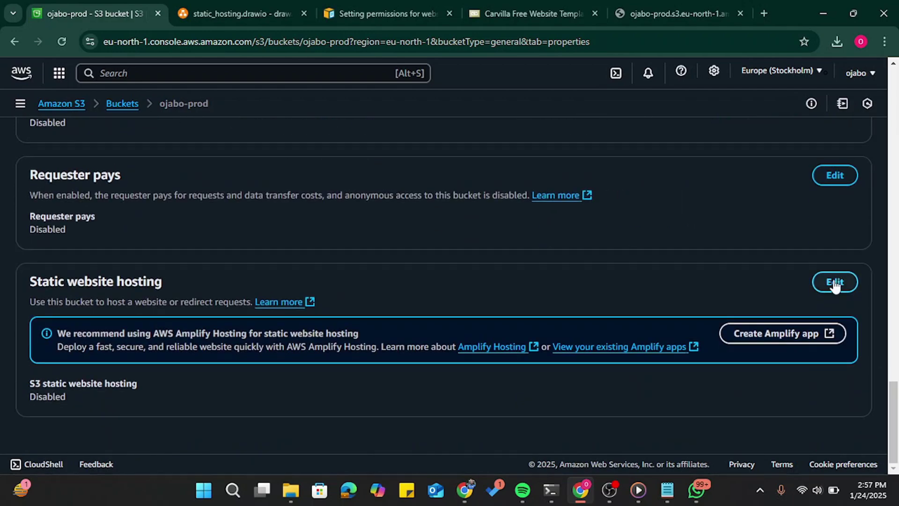
drag(35, 276, 214, 277)
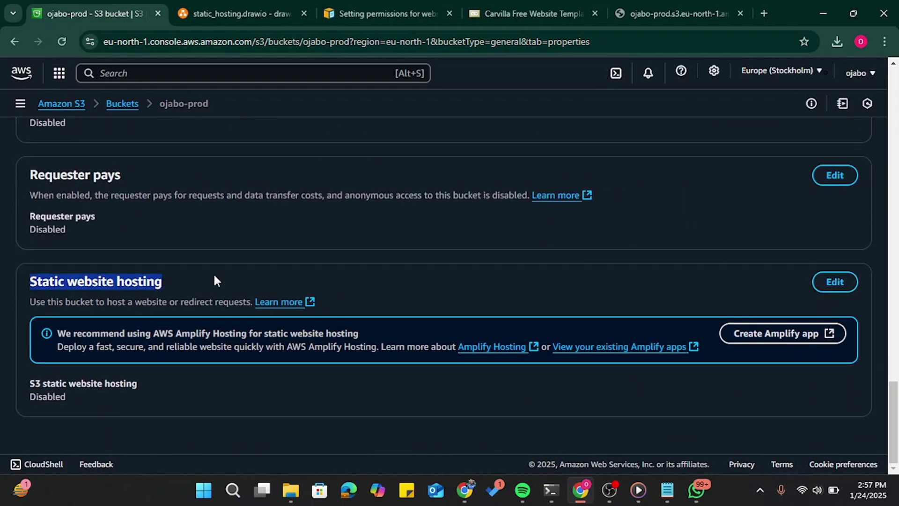
click(835, 282)
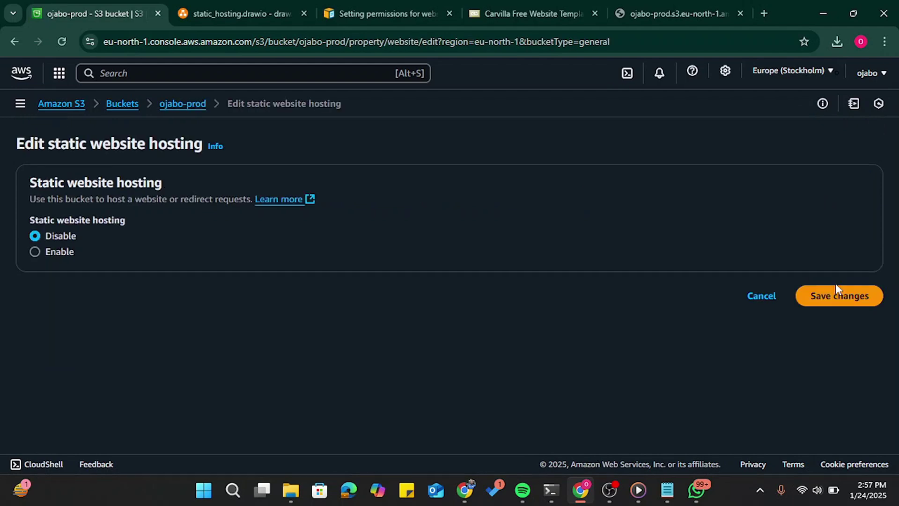
click(51, 252)
scroll(149, 274, down, 3)
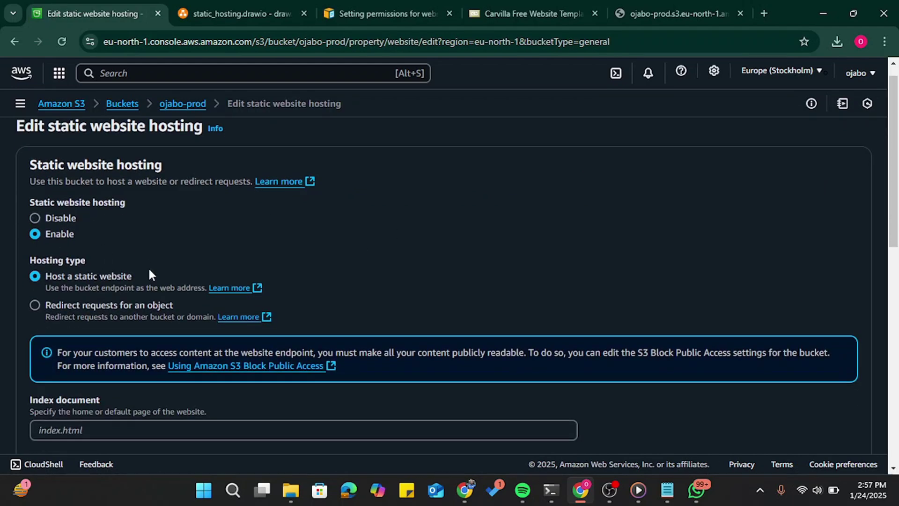
Step: Set the index document to index.html and save the static website hosting changes
scroll(149, 274, down, 2)
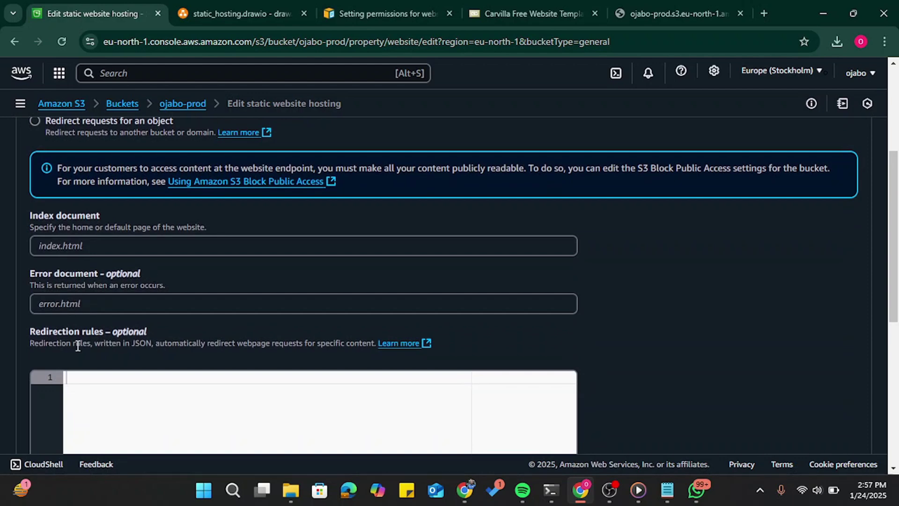
click(105, 240)
text(in)
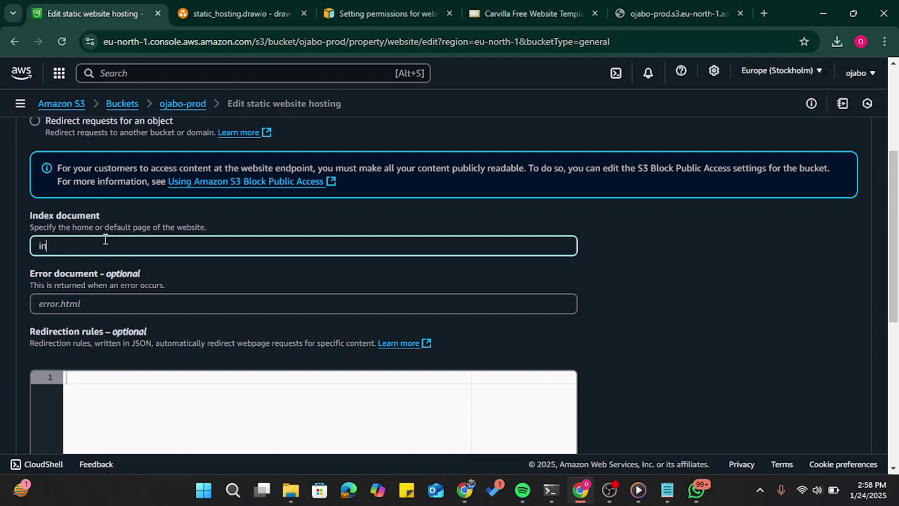
text(dex.html)
key(BackSpace)
text(ml)
scroll(105, 240, down, 5)
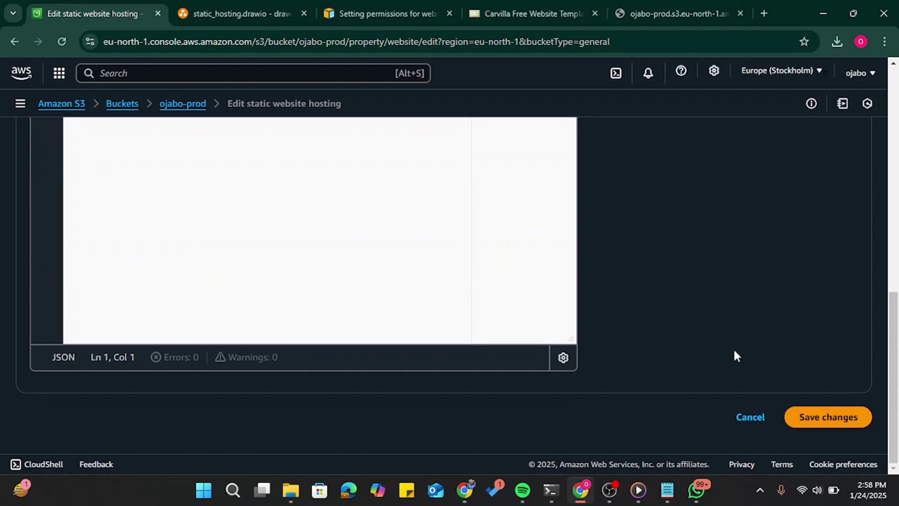
click(828, 418)
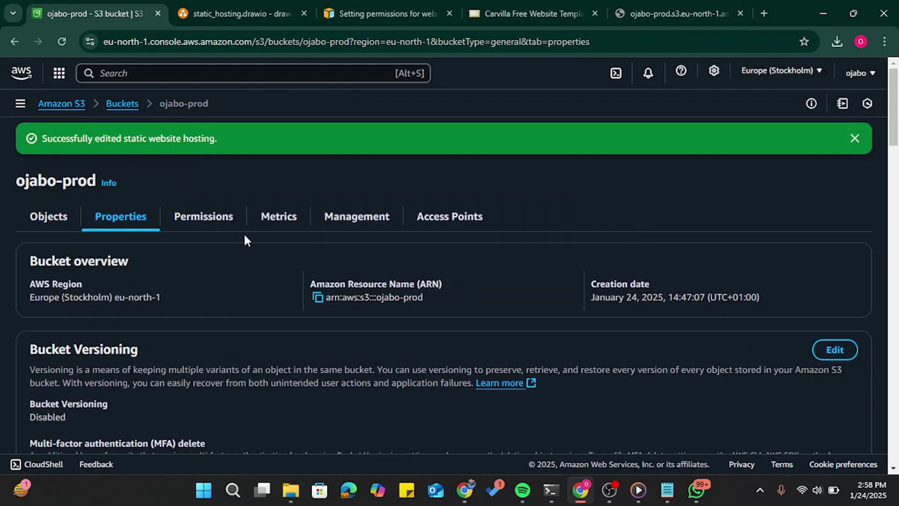
Step: Reload the index.html object URL to retest public access and return to the ojabo-prod bucket
click(636, 8)
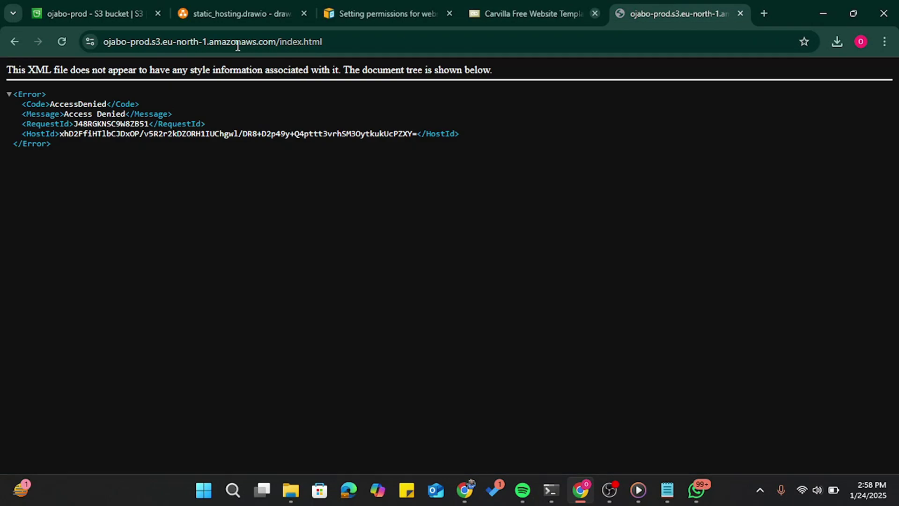
click(59, 46)
click(100, 7)
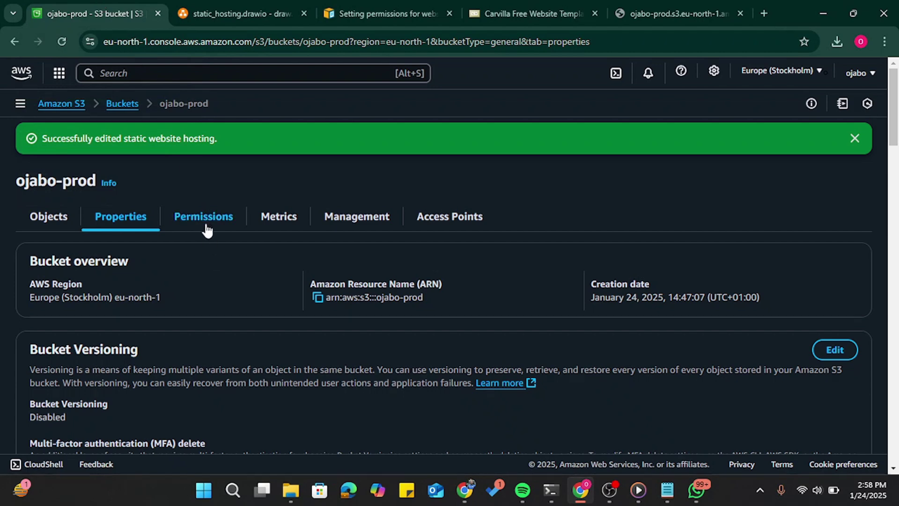
Step: Edit the ojabo-prod bucket policy, pasting in the PublicReadGetObject example policy copied from the Amazon S3 user guide
click(214, 227)
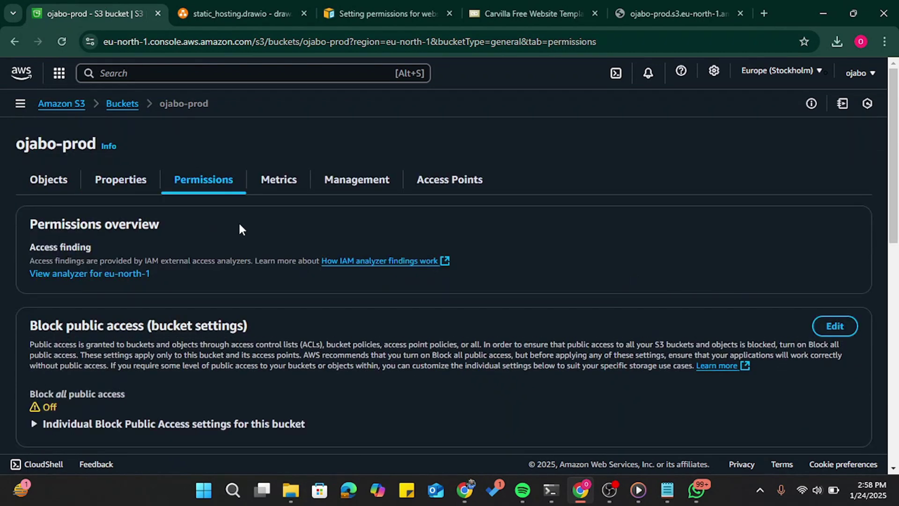
scroll(341, 323, down, 5)
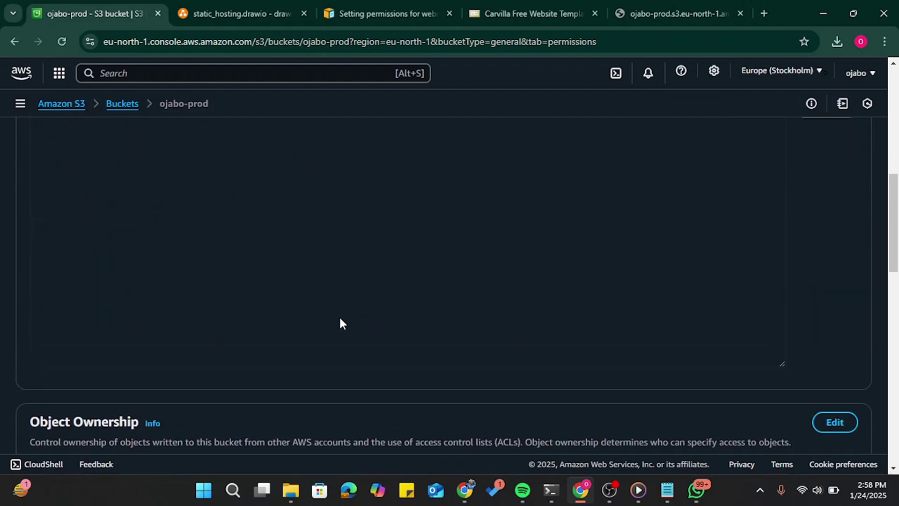
click(148, 318)
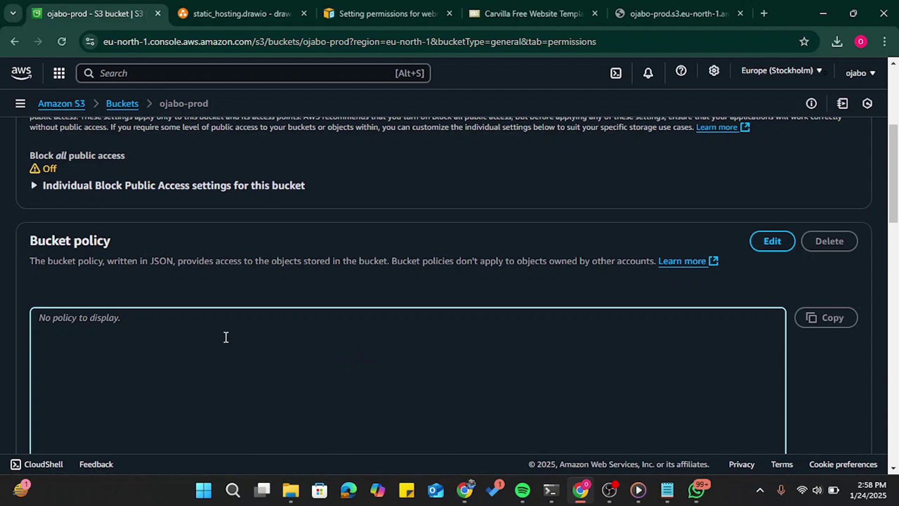
click(771, 253)
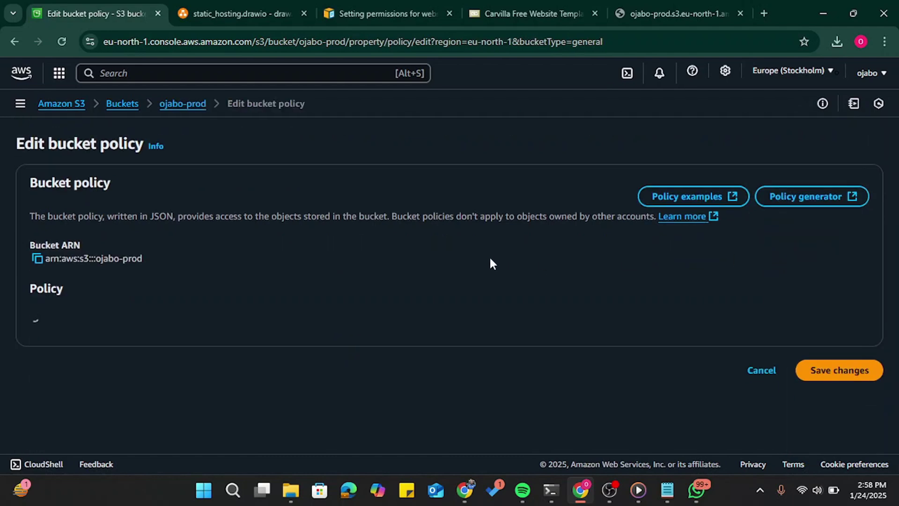
scroll(281, 283, down, 2)
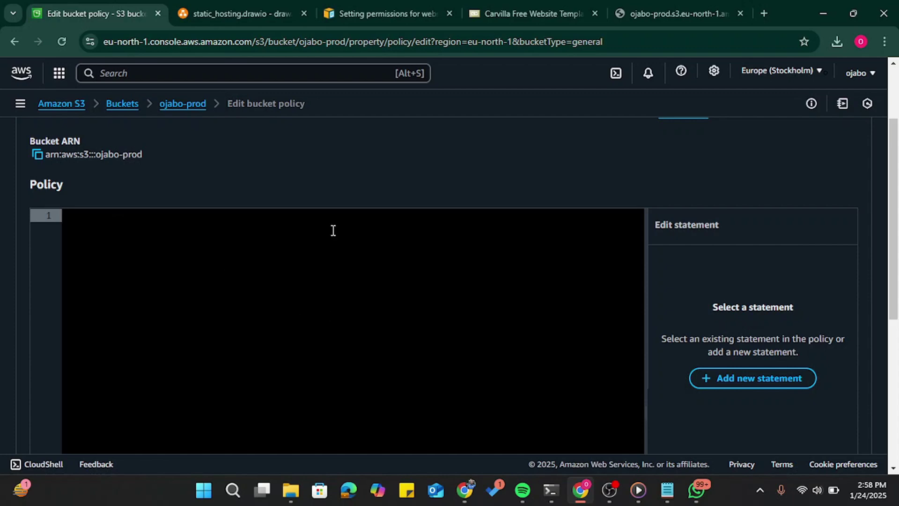
click(389, 14)
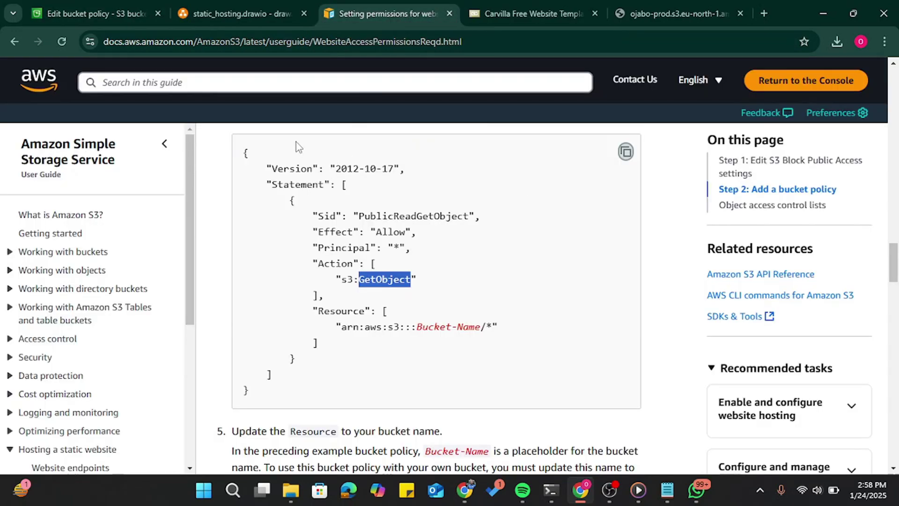
click(626, 152)
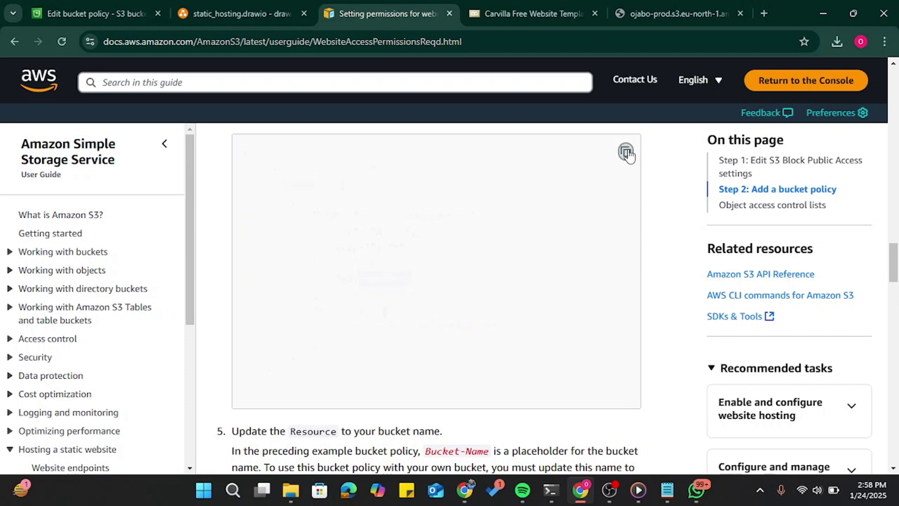
click(242, 6)
click(83, 6)
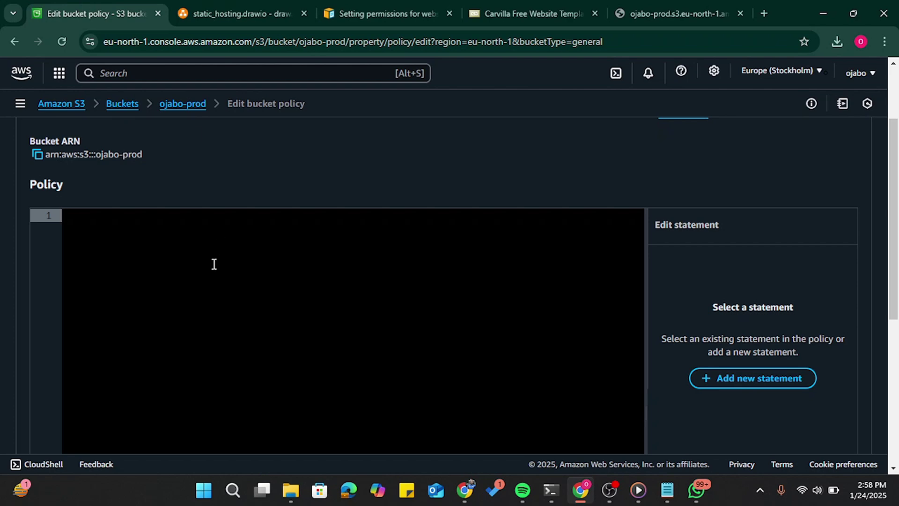
key(ctrl+v)
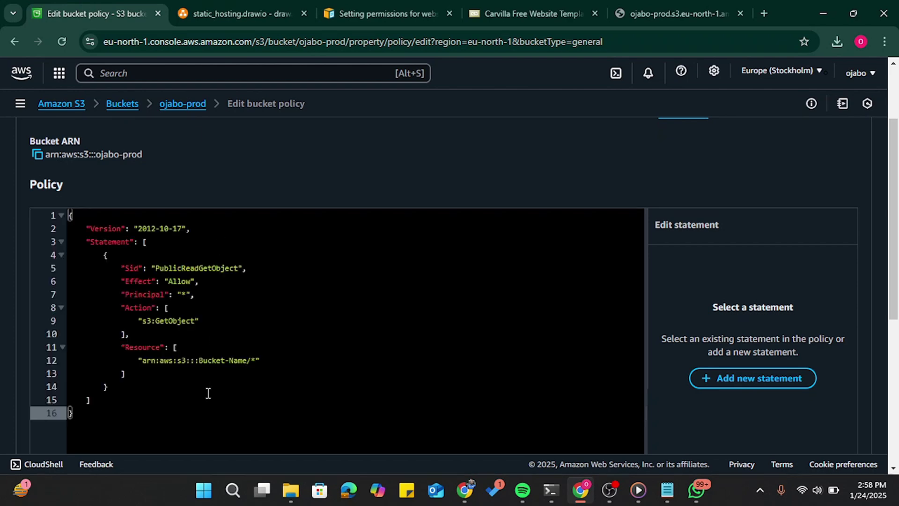
Step: Replace the placeholder ARN in the policy's Resource with the bucket ARN arn:aws:s3:::ojabo-prod, keeping the /* suffix, and save the policy
click(200, 360)
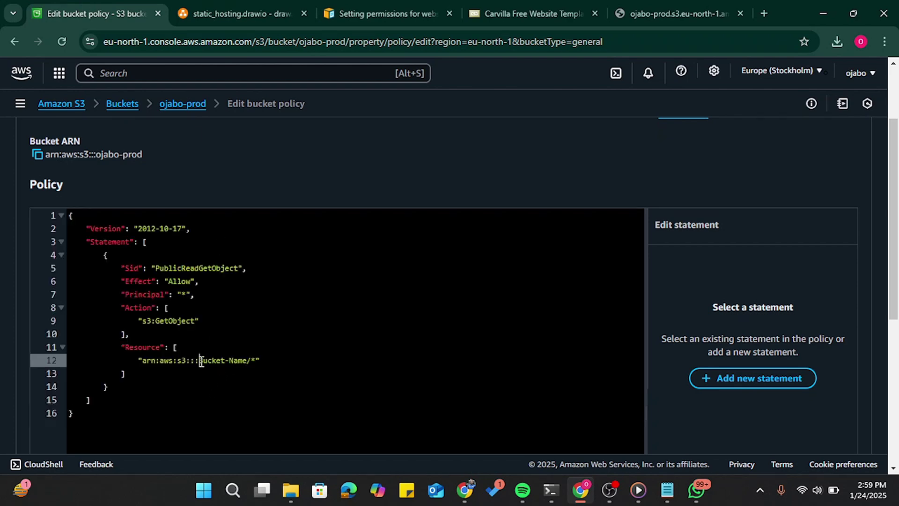
drag(200, 360, 243, 360)
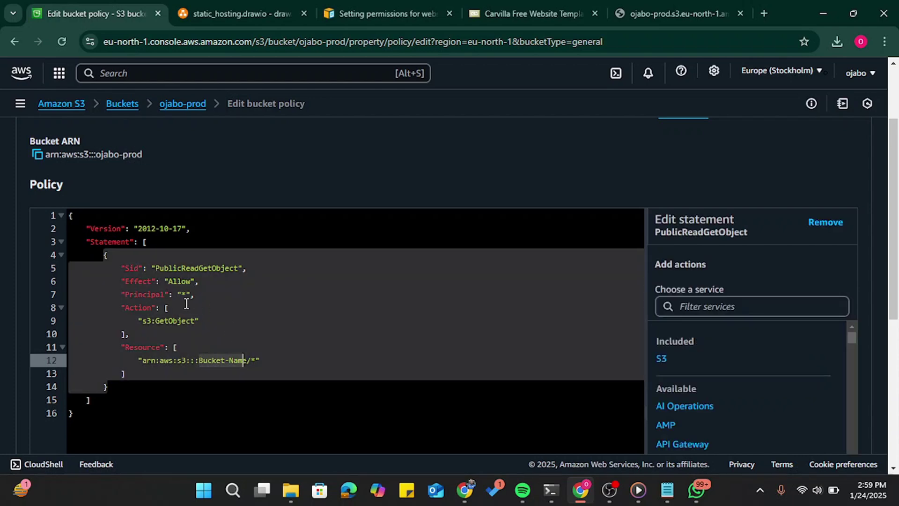
click(177, 291)
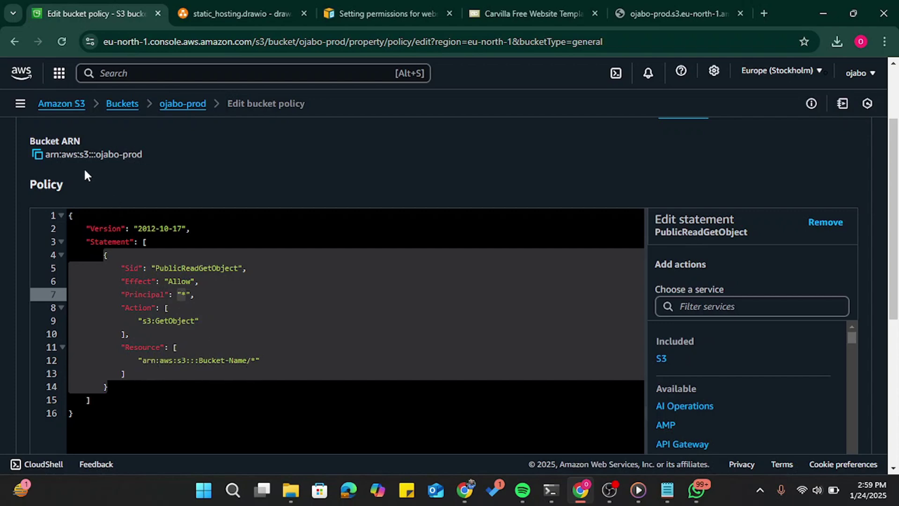
click(38, 155)
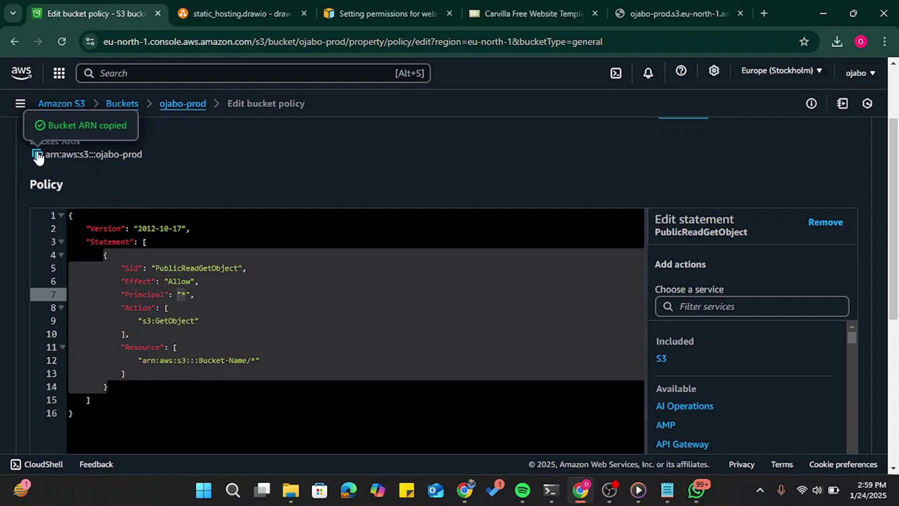
click(146, 361)
drag(142, 361, 248, 358)
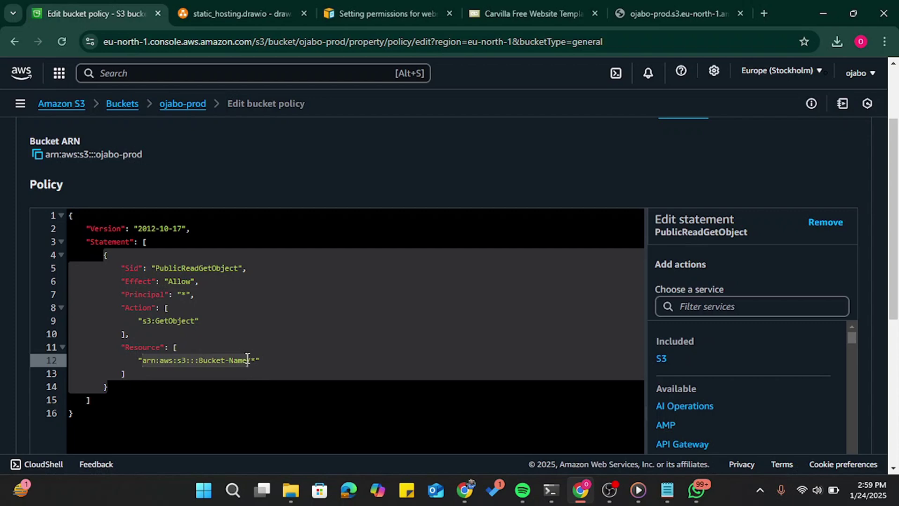
key(super+v)
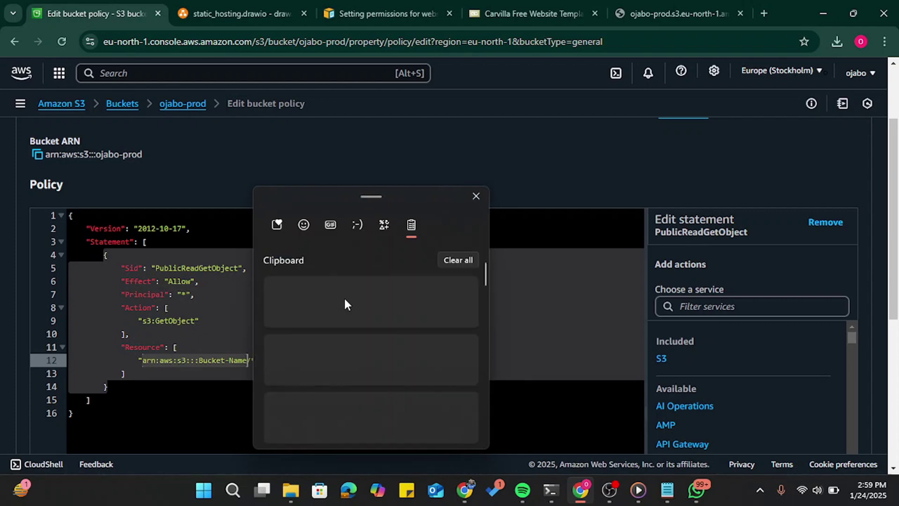
click(350, 361)
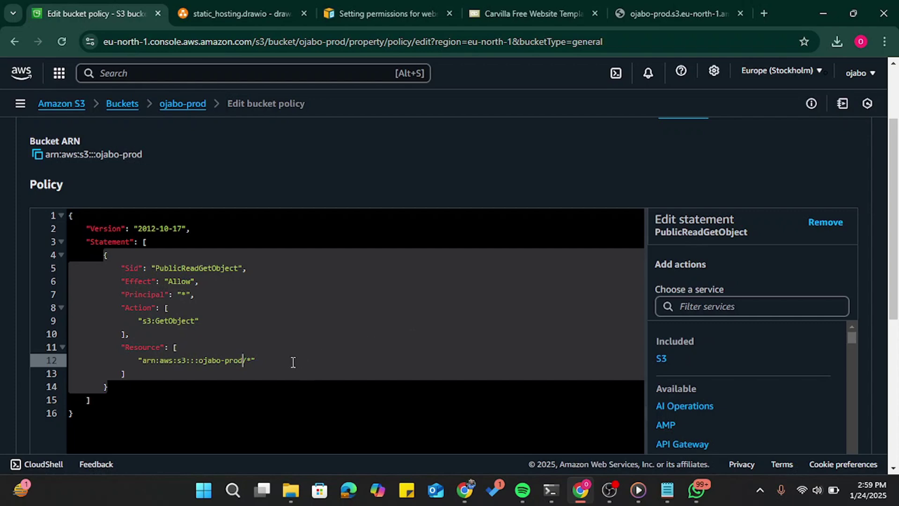
scroll(293, 362, down, 1)
scroll(546, 365, down, 4)
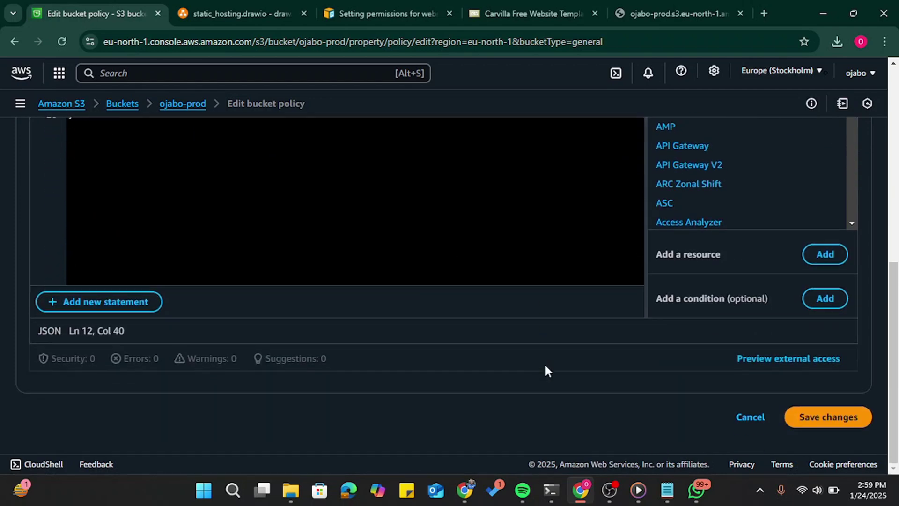
click(828, 417)
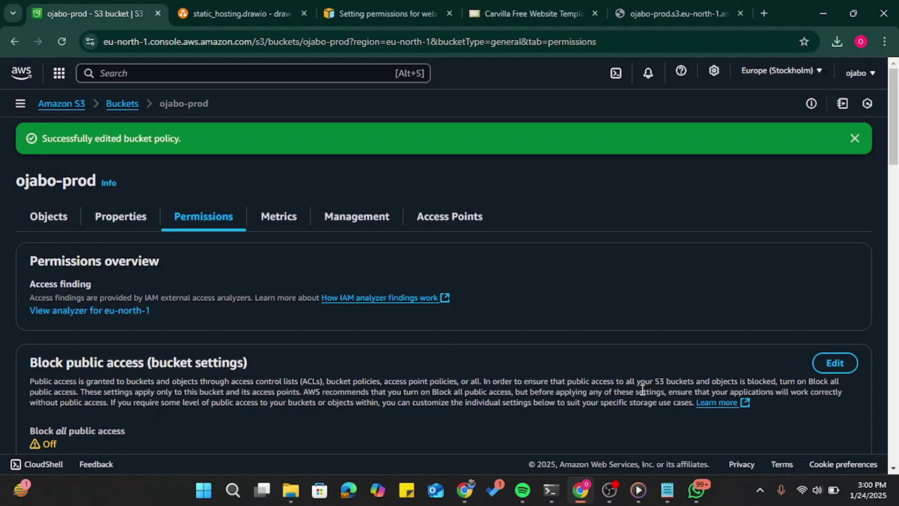
Step: Reload the index.html object URL and review the hosted CarVilla home page
click(651, 6)
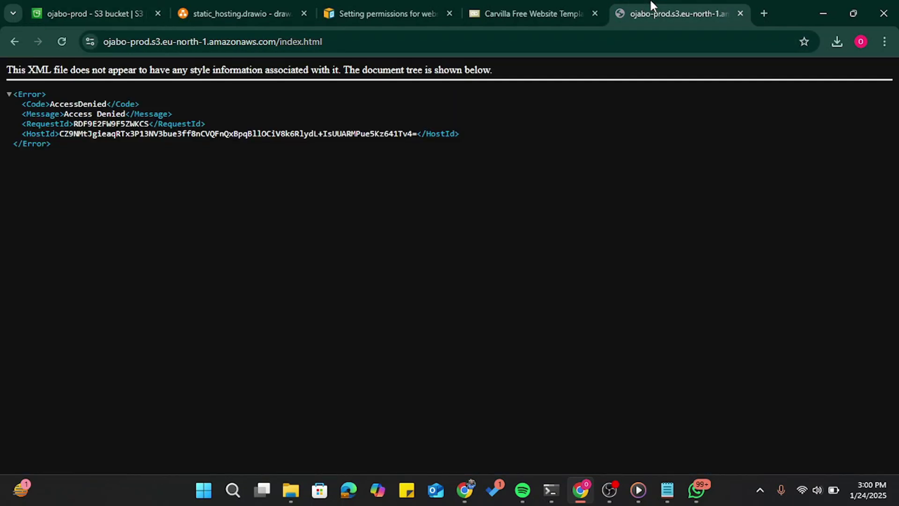
click(62, 42)
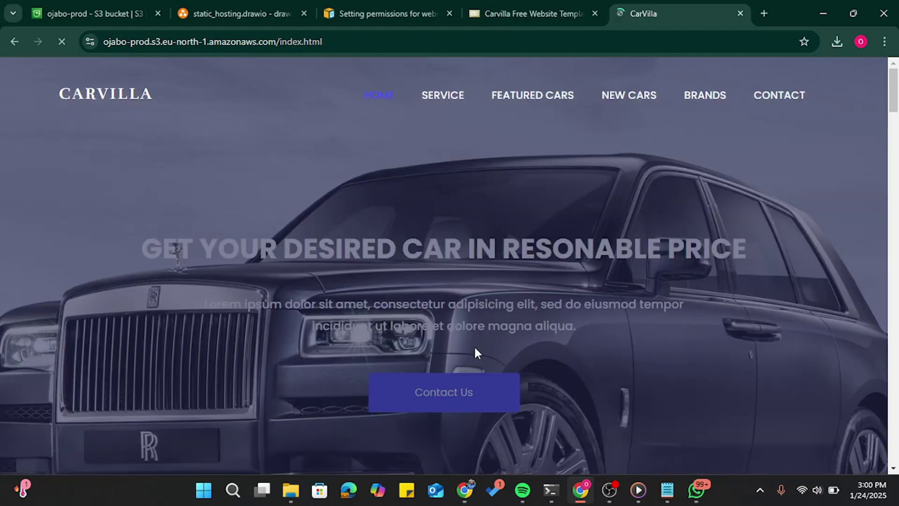
scroll(483, 347, down, 3)
scroll(482, 346, down, 5)
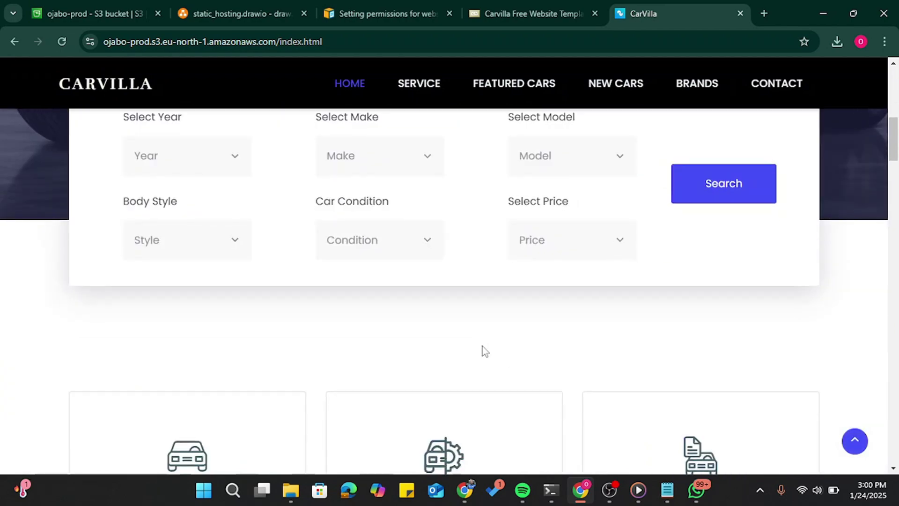
scroll(483, 351, up, 8)
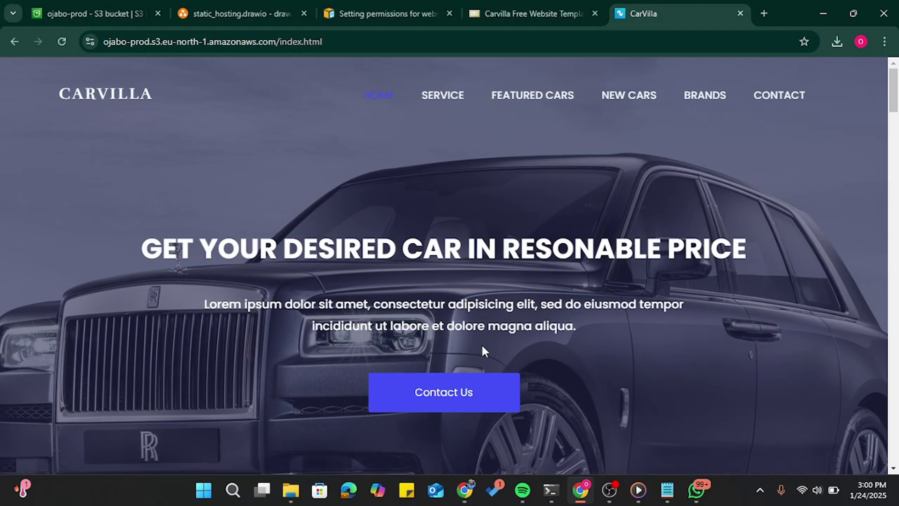
Step: Go back to the Carvilla template page on free-css.com and view its site header
click(514, 6)
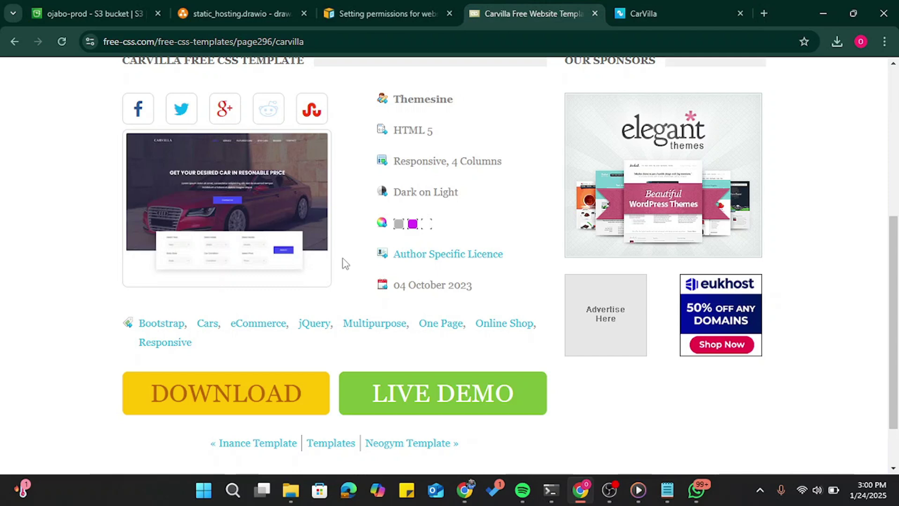
scroll(342, 260, up, 6)
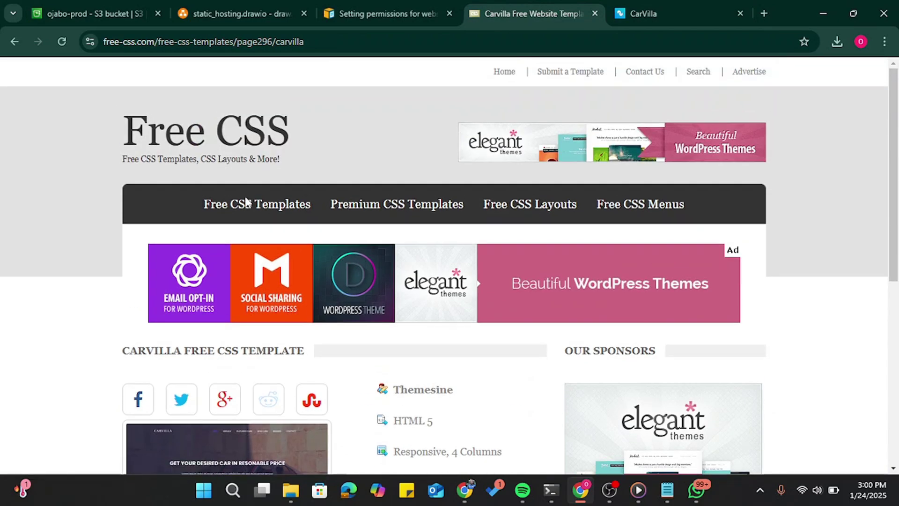